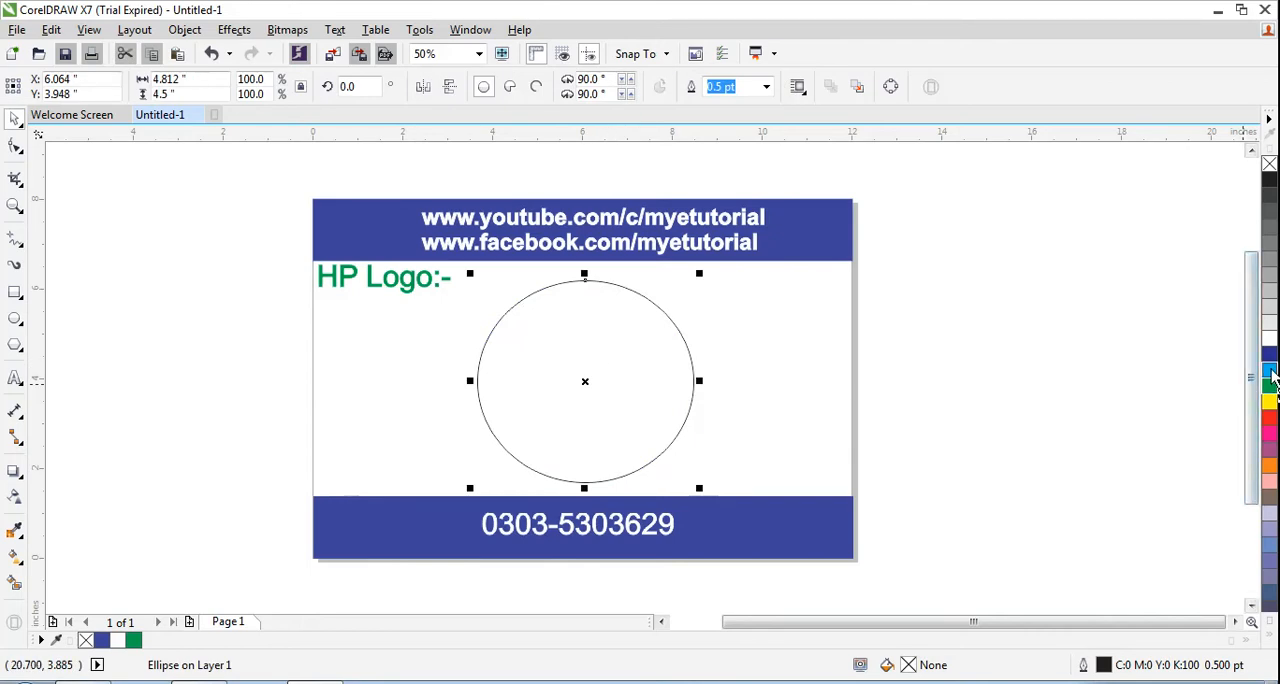
Step: Fill the selected circle with solid cyan (C:100 M:0 Y:0 K:0)
{"action": "left_click", "coordinate": [1270, 371]}
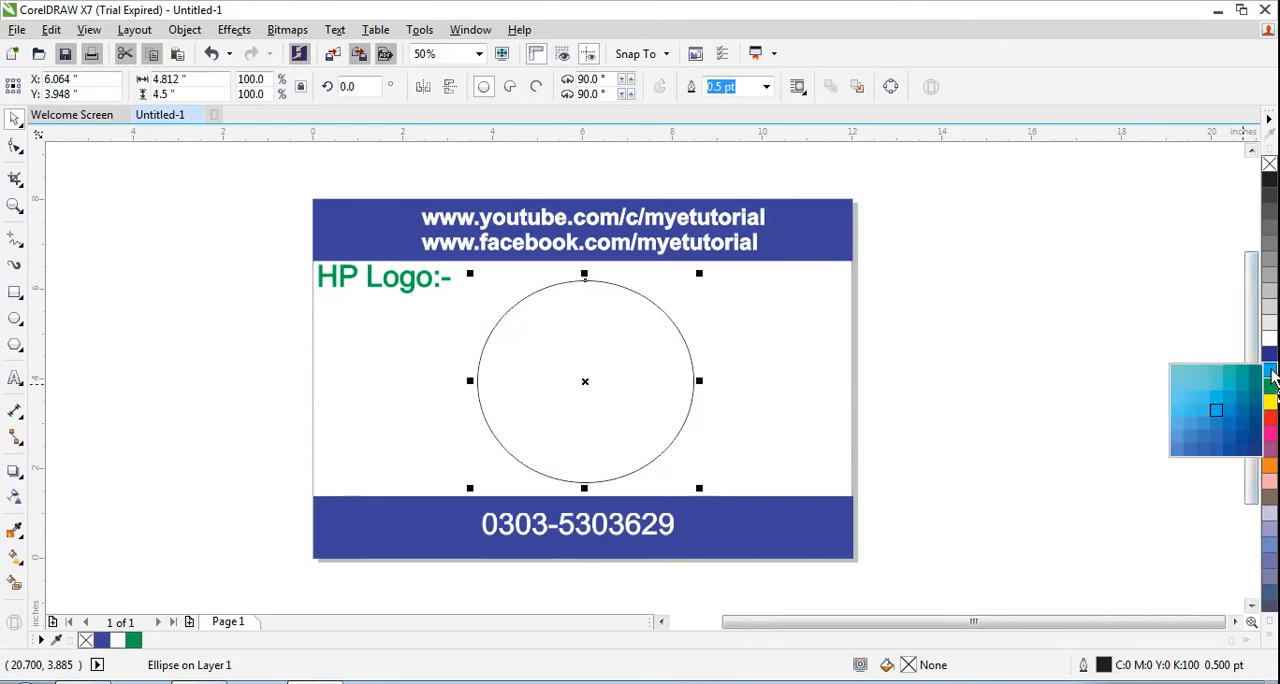
{"action": "left_click", "coordinate": [1181, 398]}
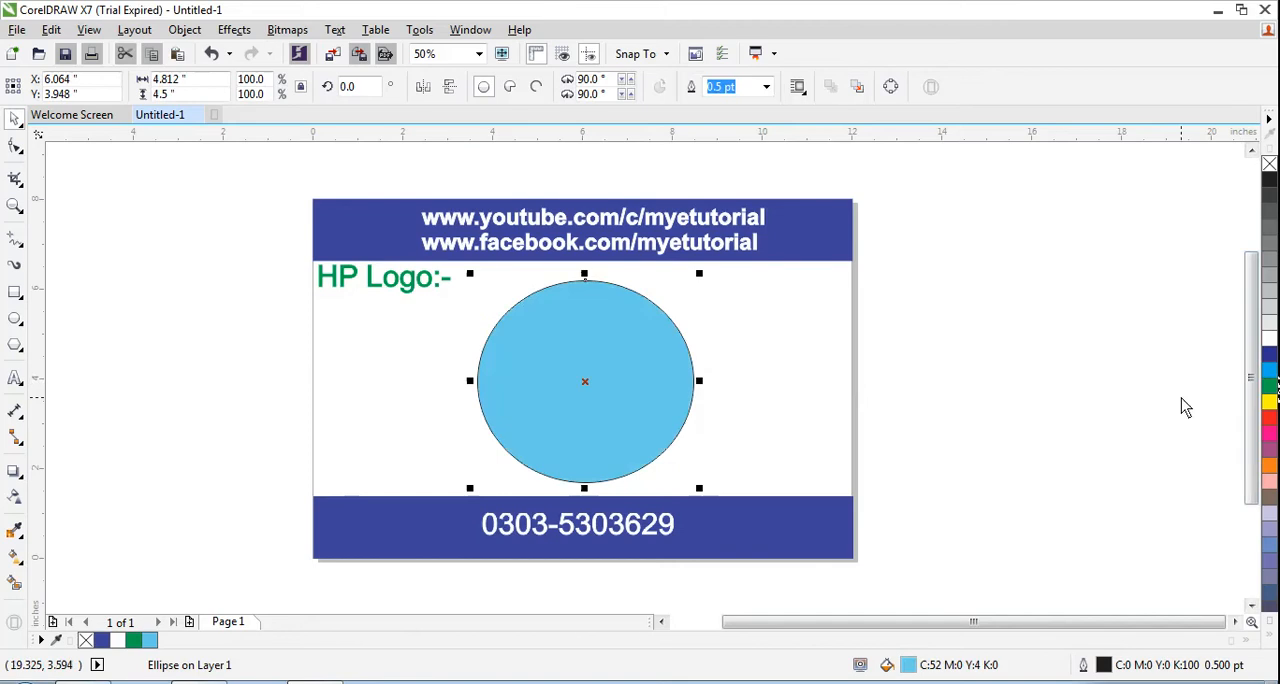
{"action": "left_click", "coordinate": [1270, 371]}
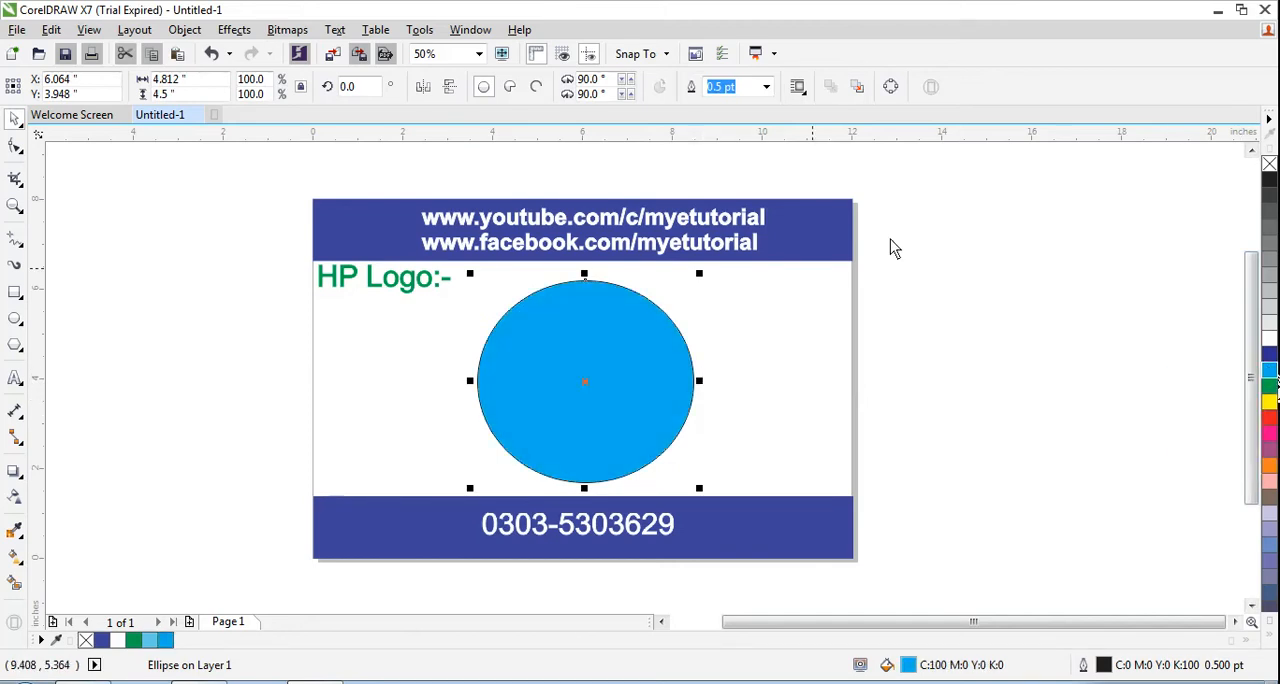
Step: Remove the circle's outline and shift the circle slightly left and down on the page
{"action": "right_click", "coordinate": [1271, 165]}
{"action": "left_click_drag", "start_coordinate": [628, 338], "coordinate": [617, 342]}
{"action": "left_click", "coordinate": [694, 483]}
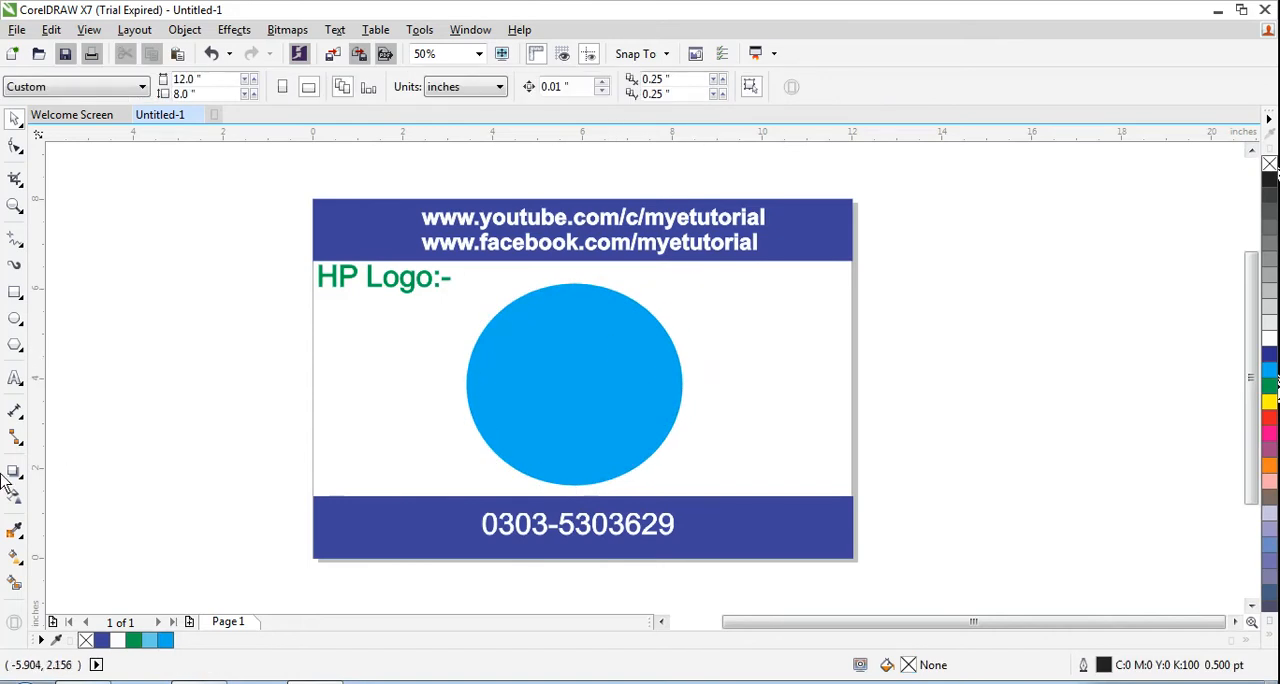
Step: Add the letters "h" and "p" as two separate artistic text objects in the empty area beside the page
{"action": "left_click", "coordinate": [15, 378]}
{"action": "left_click", "coordinate": [957, 288]}
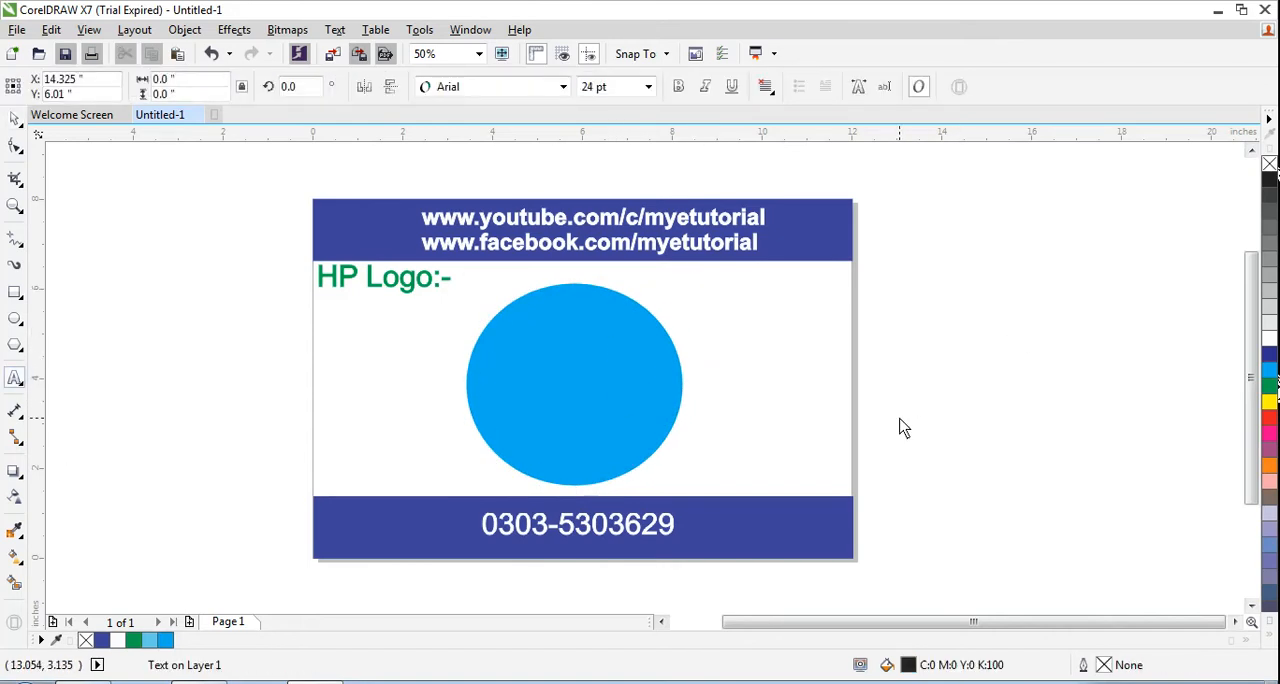
{"action": "type", "text": "h"}
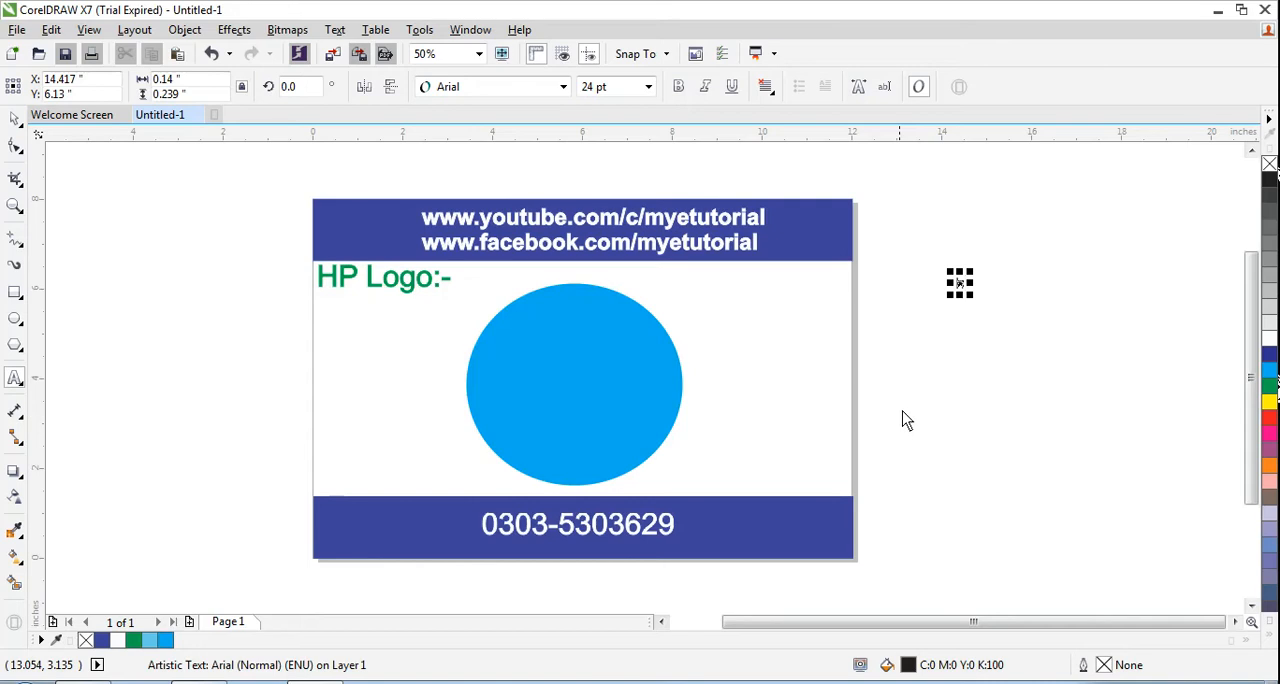
{"action": "left_click", "coordinate": [953, 328]}
{"action": "type", "text": "p"}
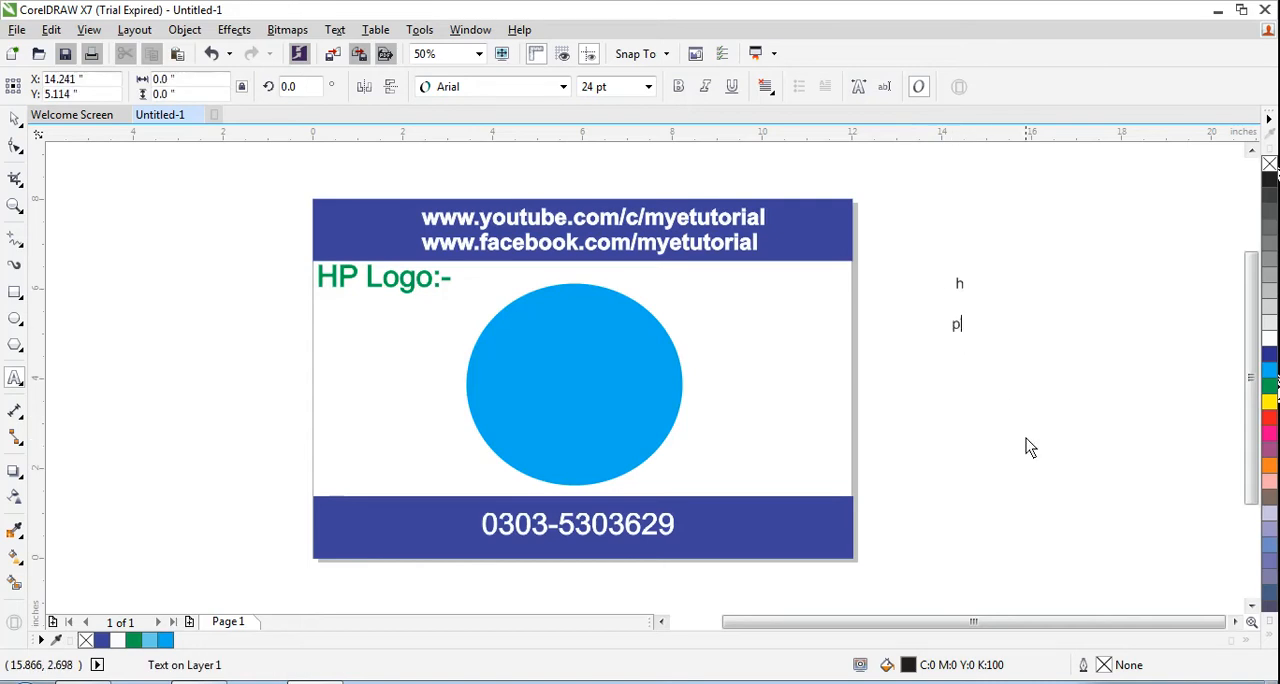
Step: Move the h and p apart so they sit side by side outside the page
{"action": "left_click", "coordinate": [958, 285]}
{"action": "left_click_drag", "start_coordinate": [959, 285], "coordinate": [921, 283]}
{"action": "left_click", "coordinate": [15, 118]}
{"action": "double_click", "coordinate": [955, 326]}
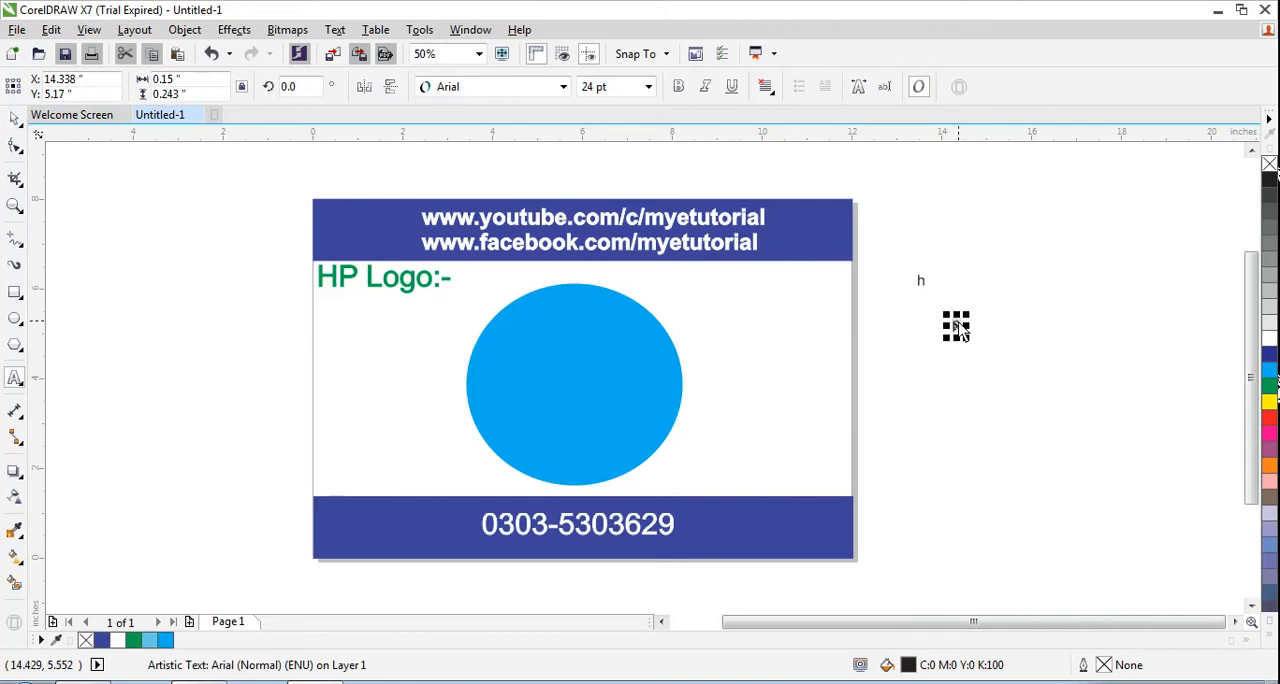
{"action": "left_click", "coordinate": [957, 328]}
Step: Try to set the letter h to 48 pt
{"action": "left_click", "coordinate": [922, 281]}
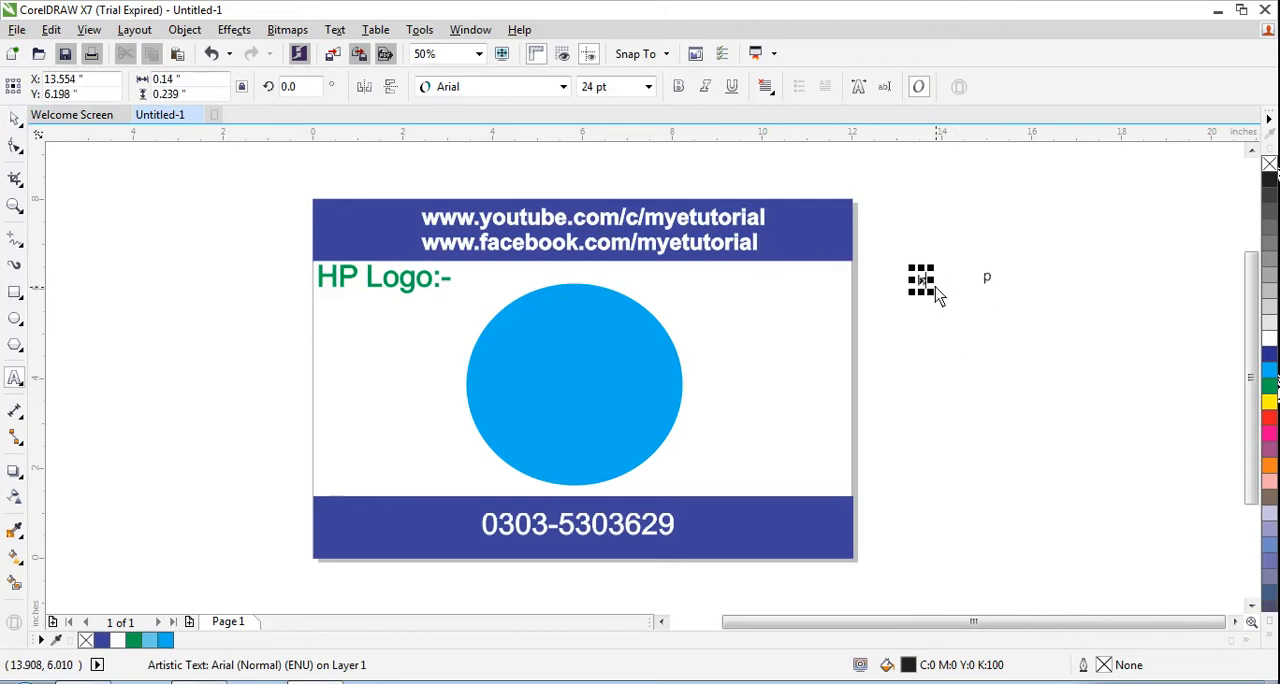
{"action": "left_click", "coordinate": [563, 87]}
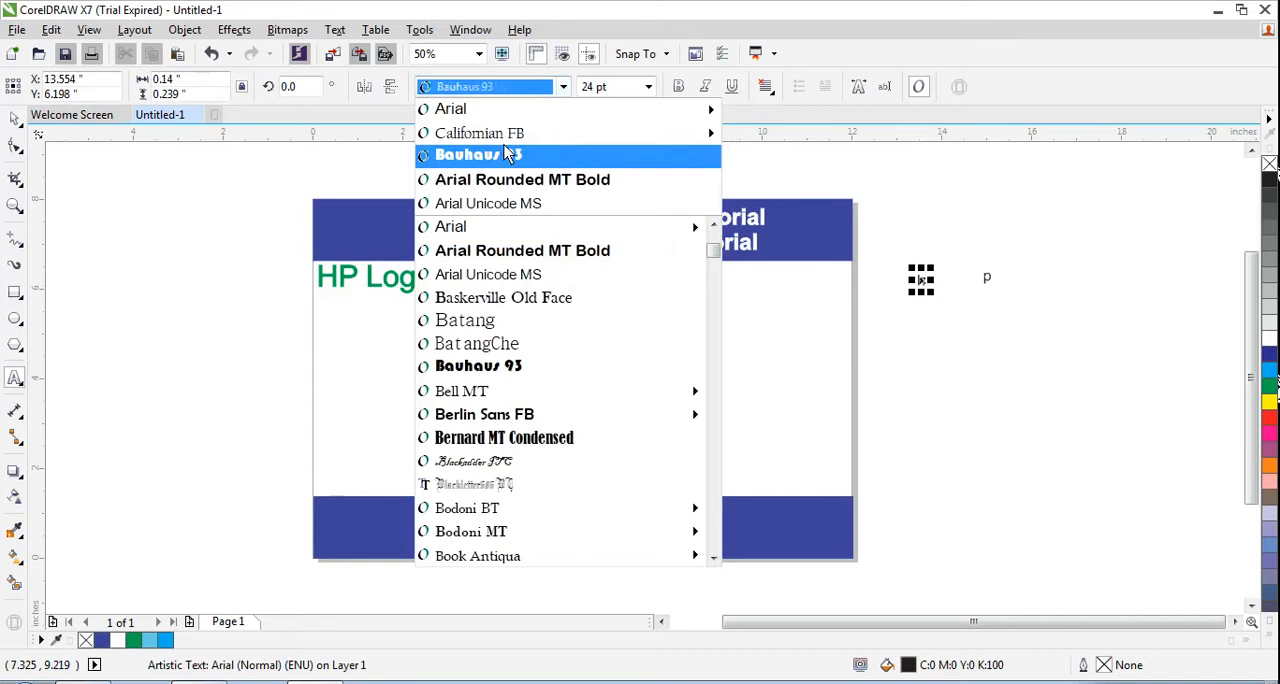
{"action": "left_click", "coordinate": [649, 88]}
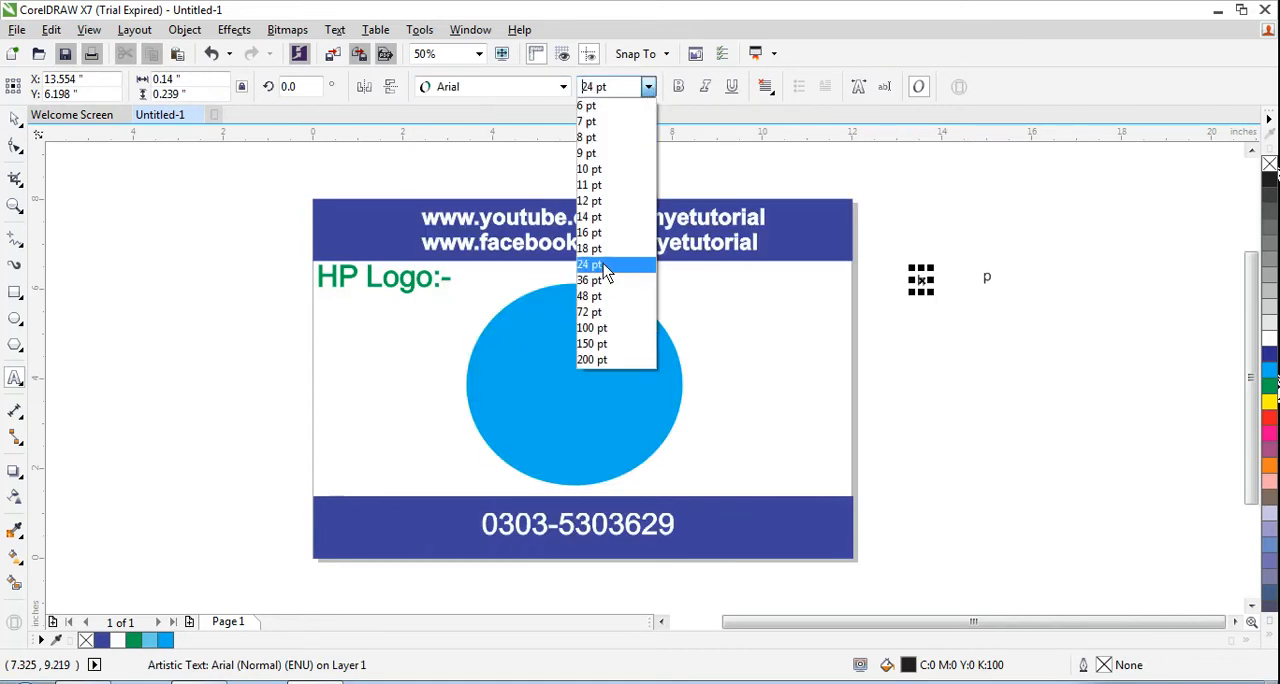
{"action": "left_click", "coordinate": [592, 296]}
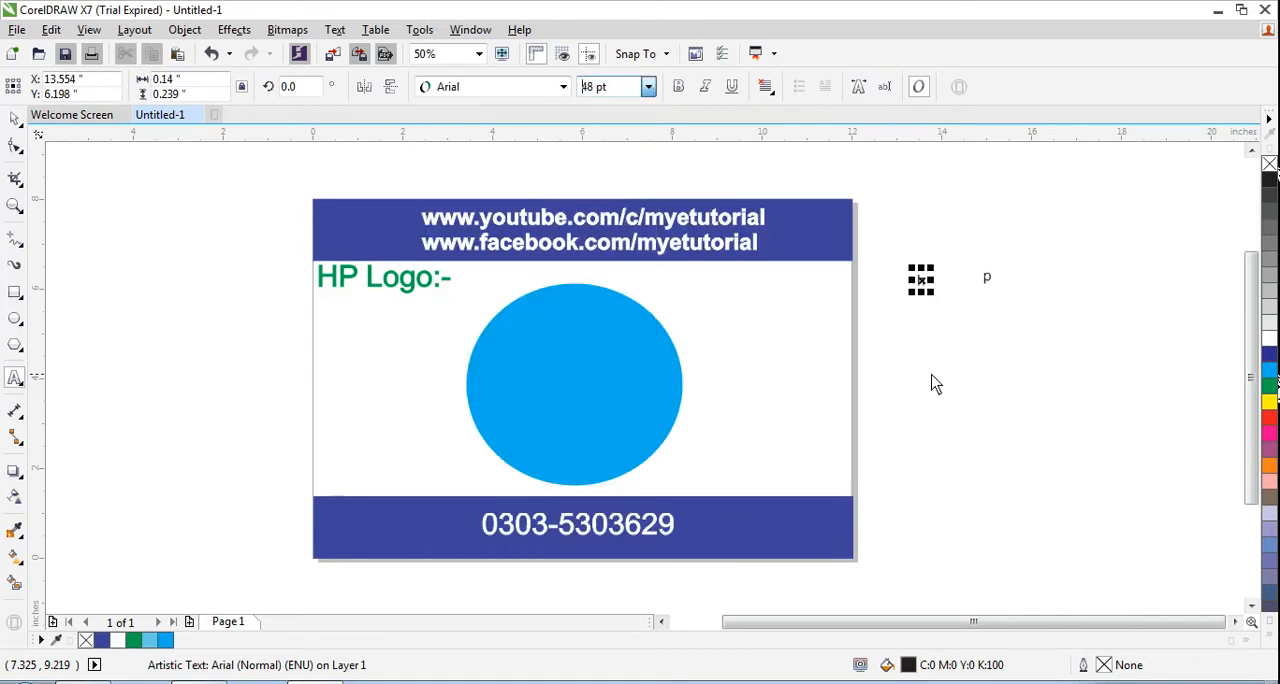
{"action": "left_click", "coordinate": [922, 286]}
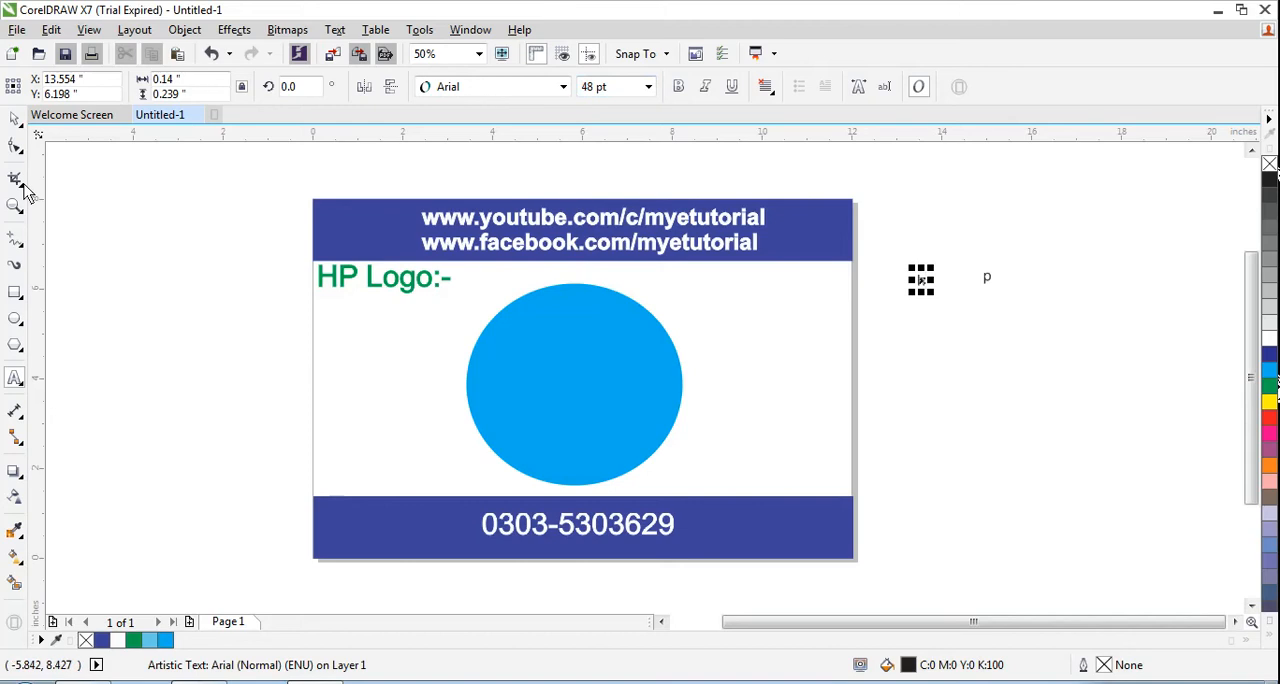
Step: Set the letter h to 150 pt and make it italic
{"action": "left_click", "coordinate": [14, 119]}
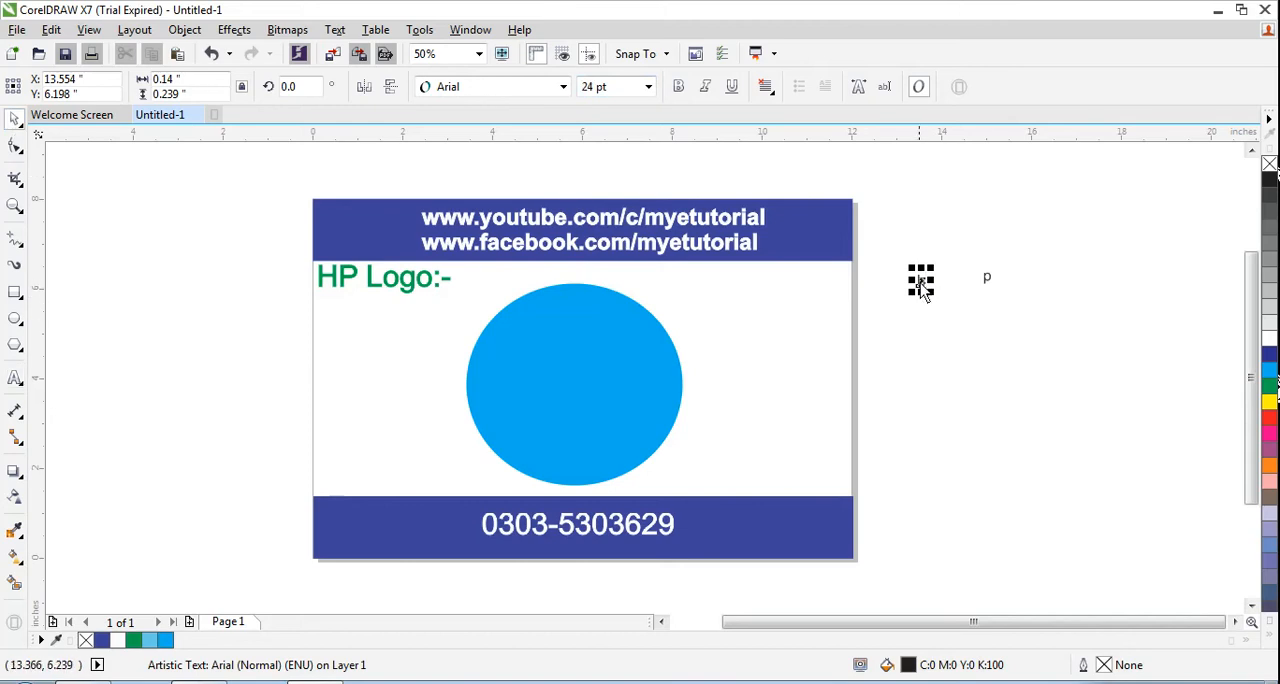
{"action": "left_click", "coordinate": [648, 88]}
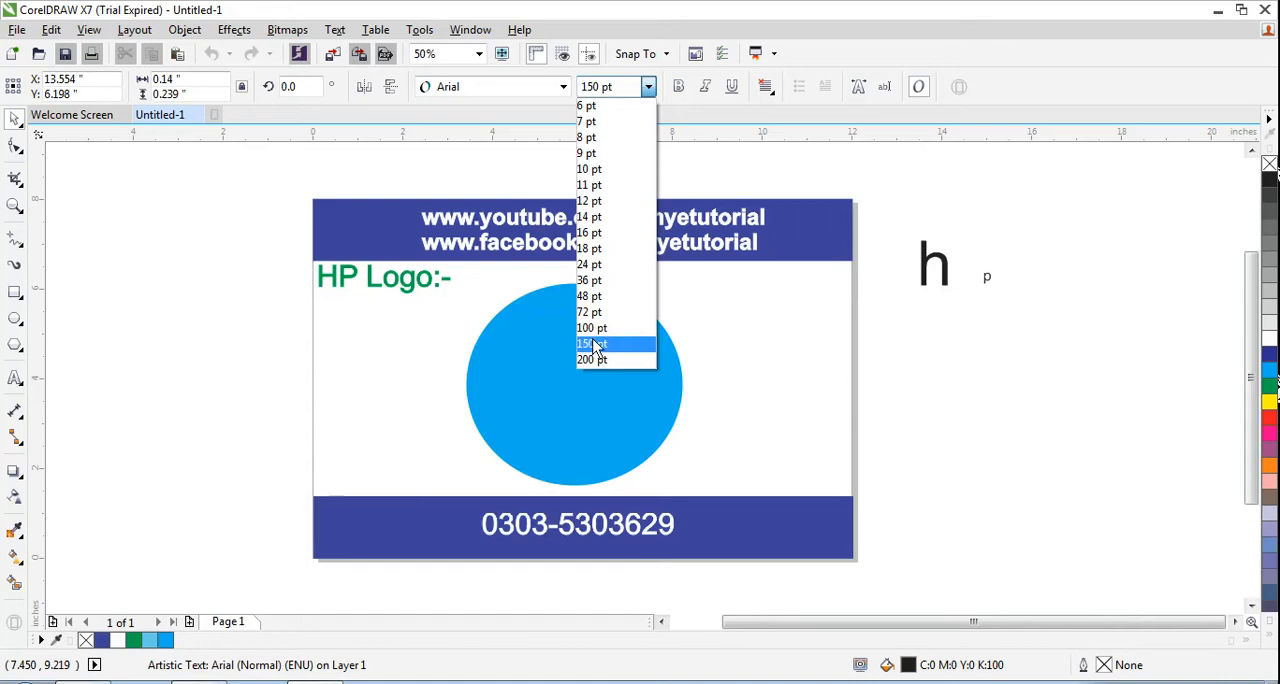
{"action": "left_click", "coordinate": [594, 344]}
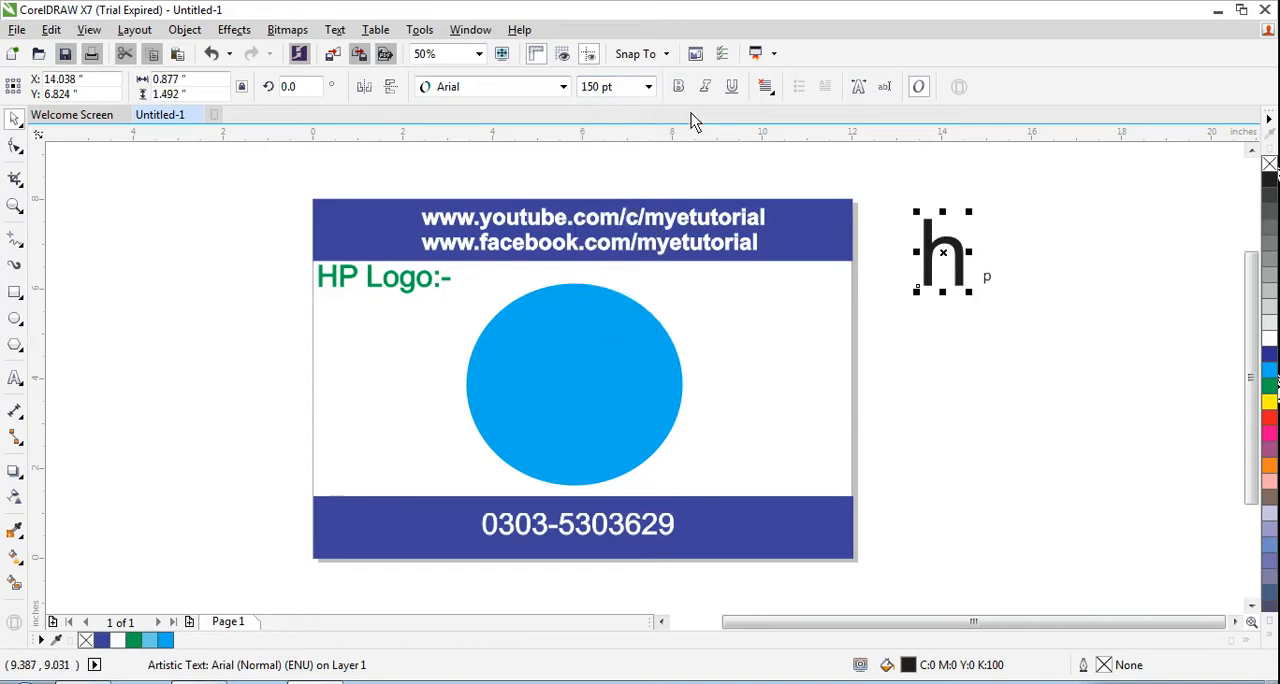
{"action": "left_click", "coordinate": [706, 88]}
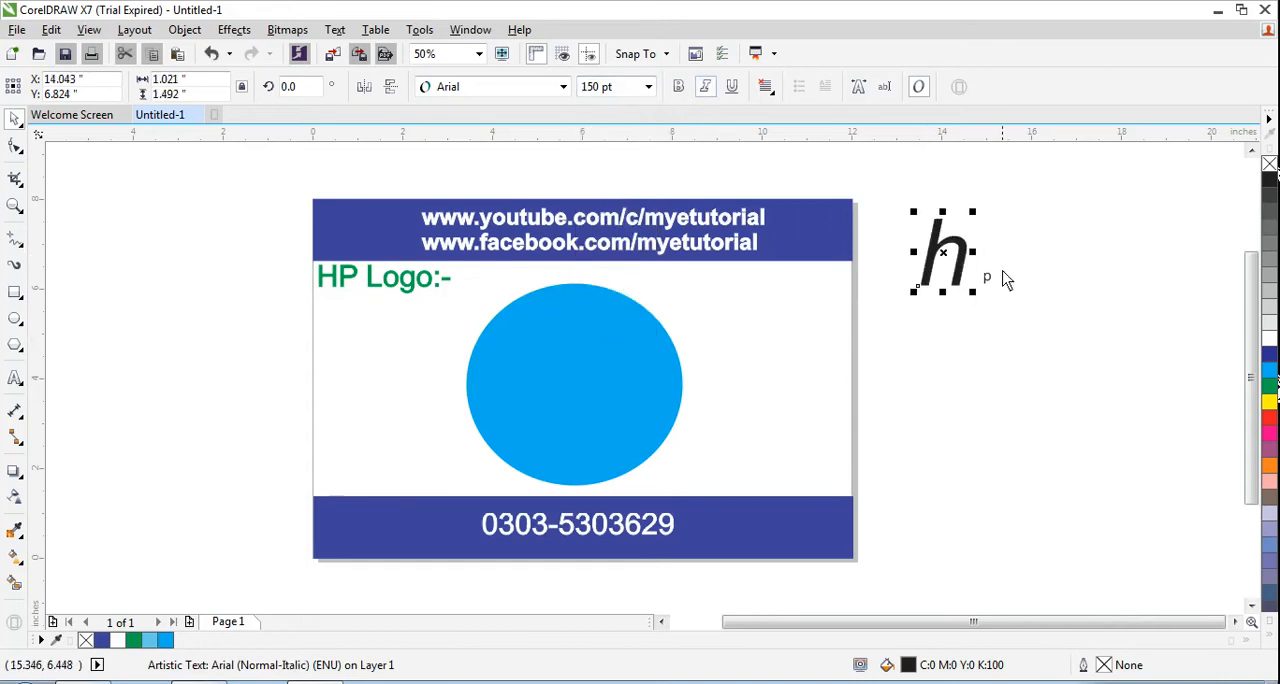
Step: Place the italic h on the circle's left half with a slight clockwise tilt, stretched to about 1.29 by 3.08 inches
{"action": "left_click", "coordinate": [949, 250]}
{"action": "left_click_drag", "start_coordinate": [972, 212], "coordinate": [535, 365]}
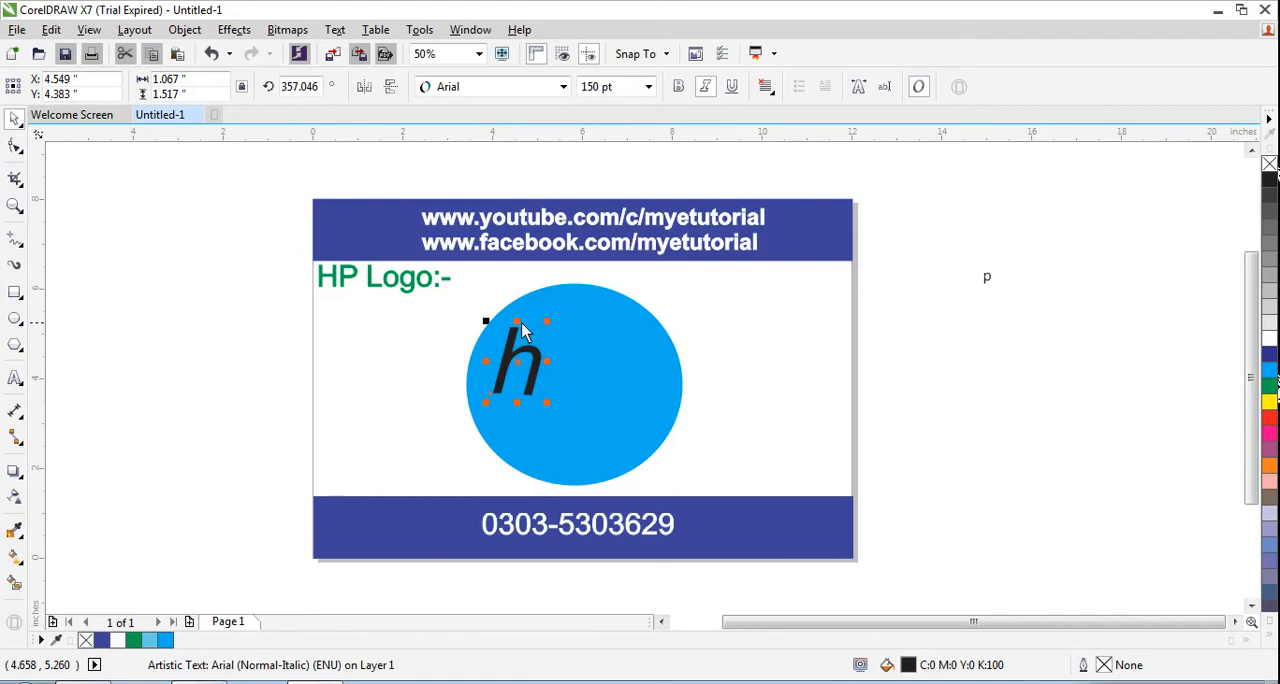
{"action": "left_click_drag", "start_coordinate": [518, 321], "coordinate": [527, 300]}
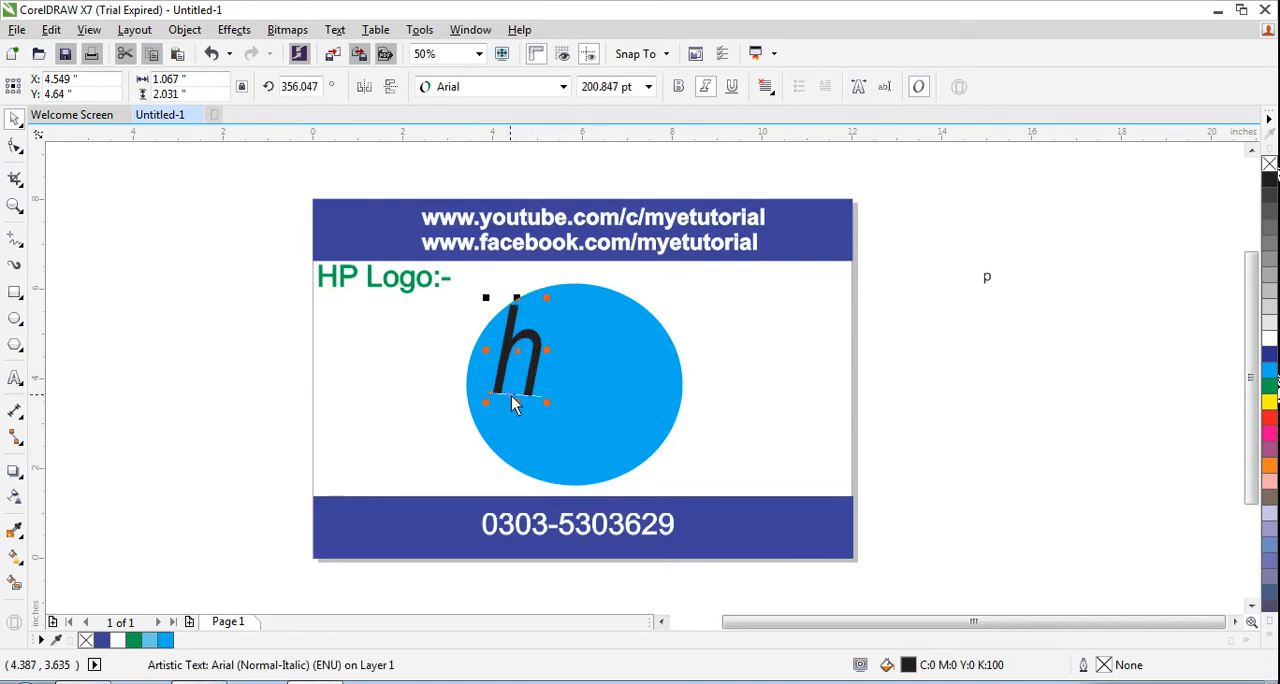
{"action": "left_click_drag", "start_coordinate": [516, 404], "coordinate": [535, 382]}
{"action": "left_click_drag", "start_coordinate": [518, 337], "coordinate": [526, 296]}
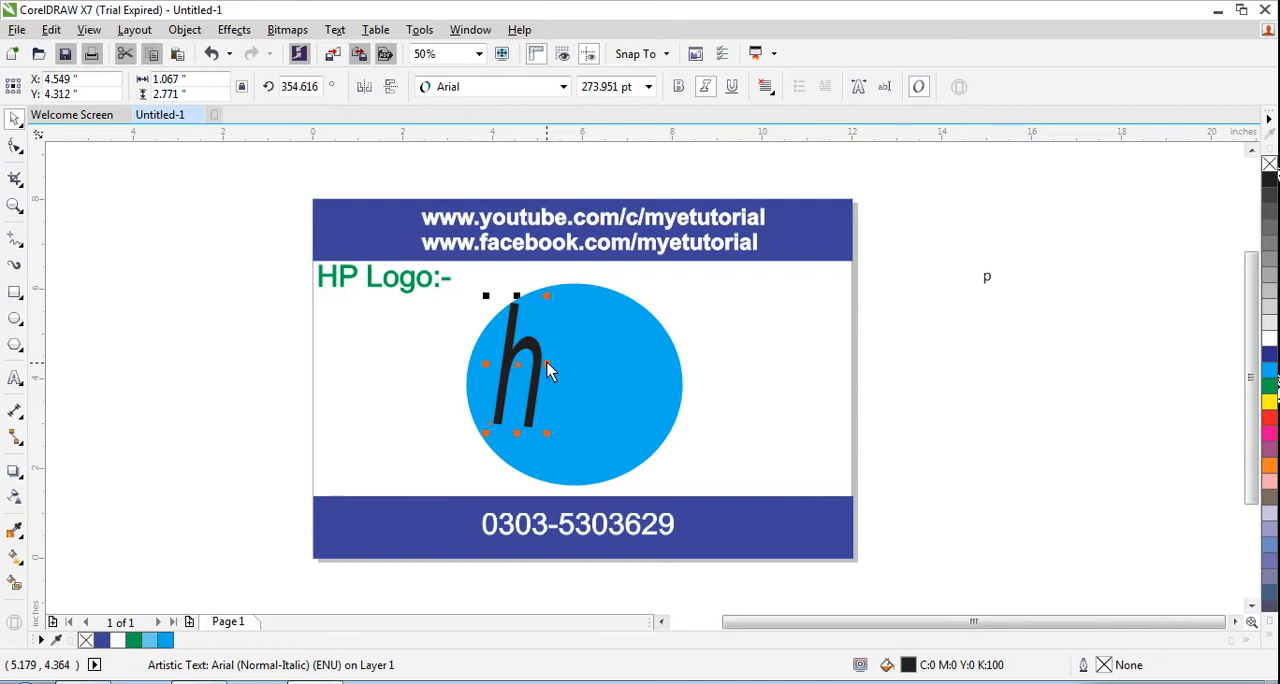
{"action": "left_click_drag", "start_coordinate": [546, 362], "coordinate": [558, 363]}
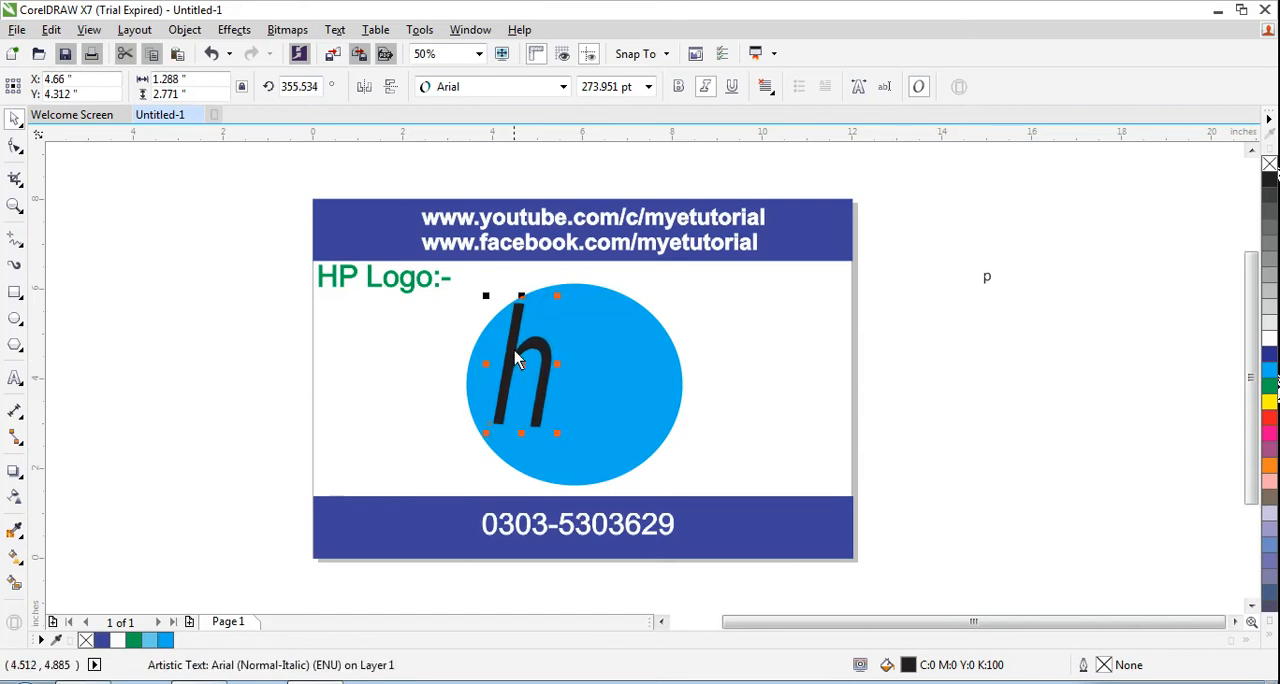
{"action": "left_click_drag", "start_coordinate": [520, 306], "coordinate": [521, 296]}
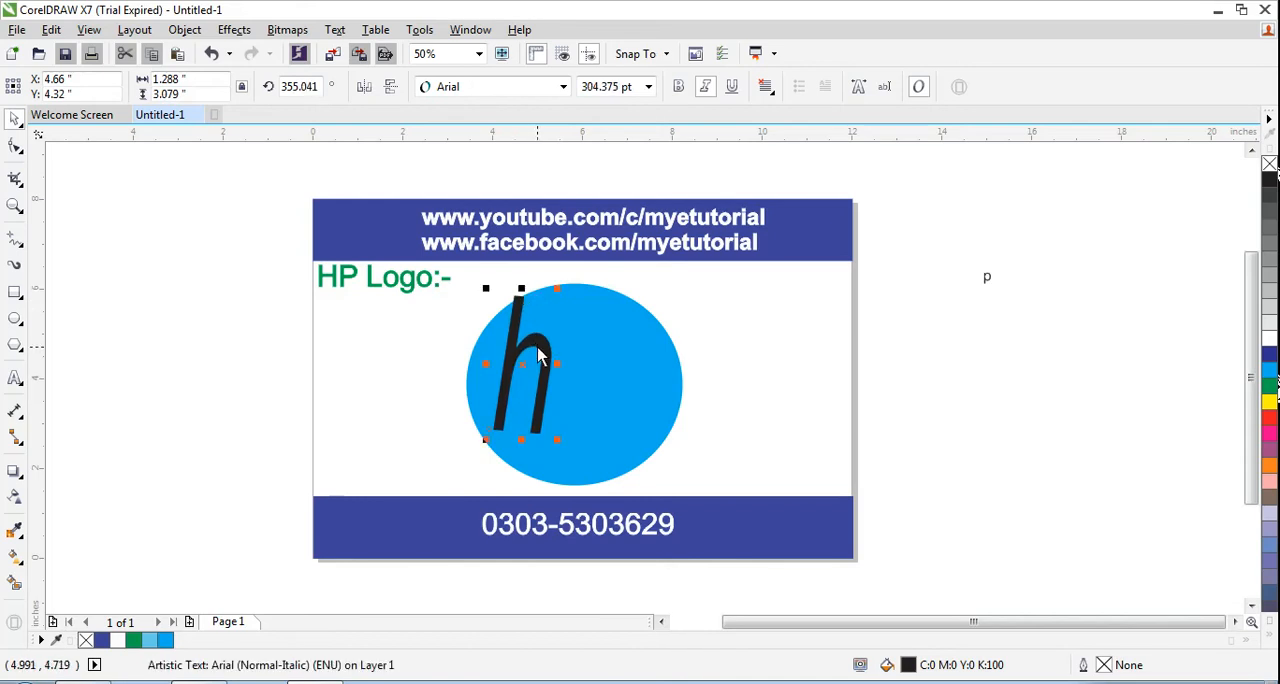
Step: Give the letter h a white fill and a white hairline outline
{"action": "left_click", "coordinate": [1267, 340]}
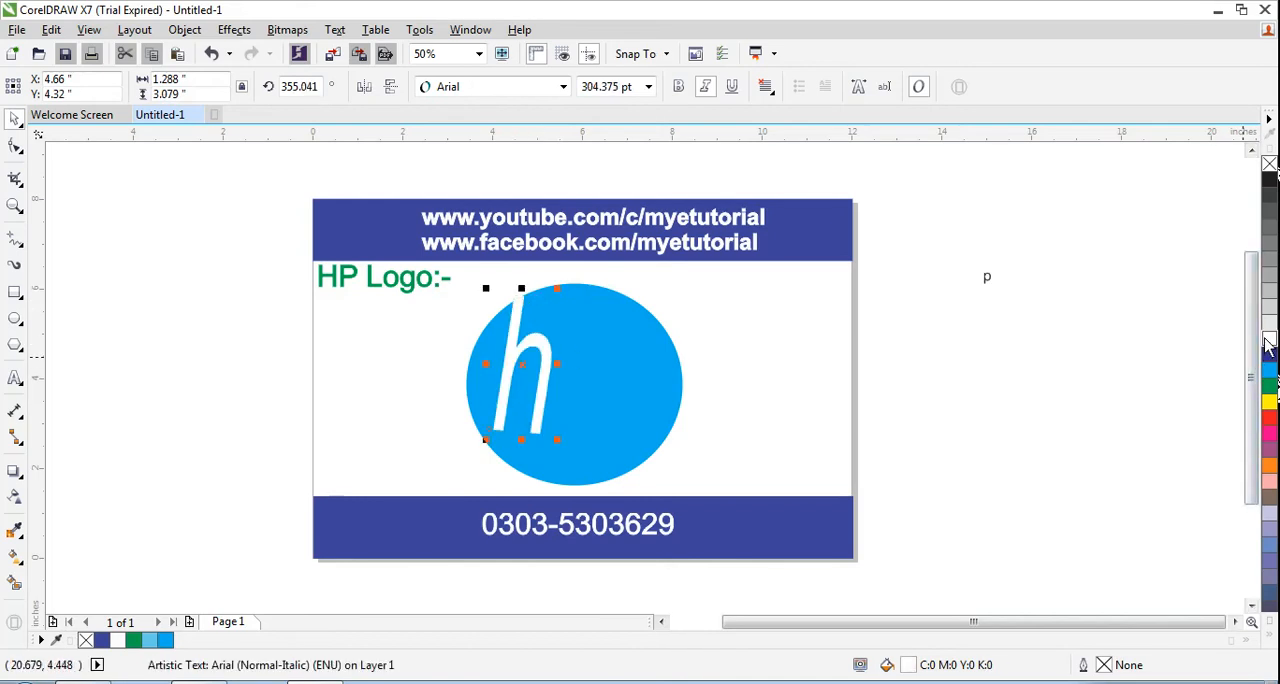
{"action": "left_click", "coordinate": [398, 406]}
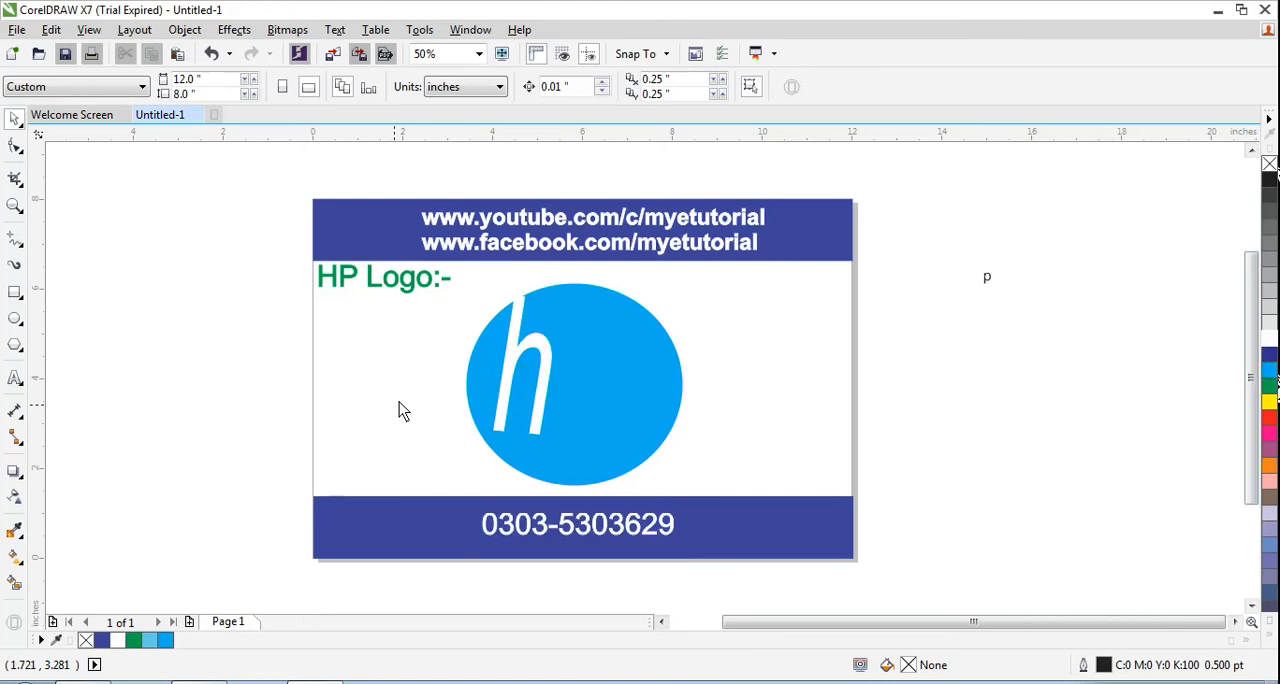
{"action": "left_click", "coordinate": [544, 374]}
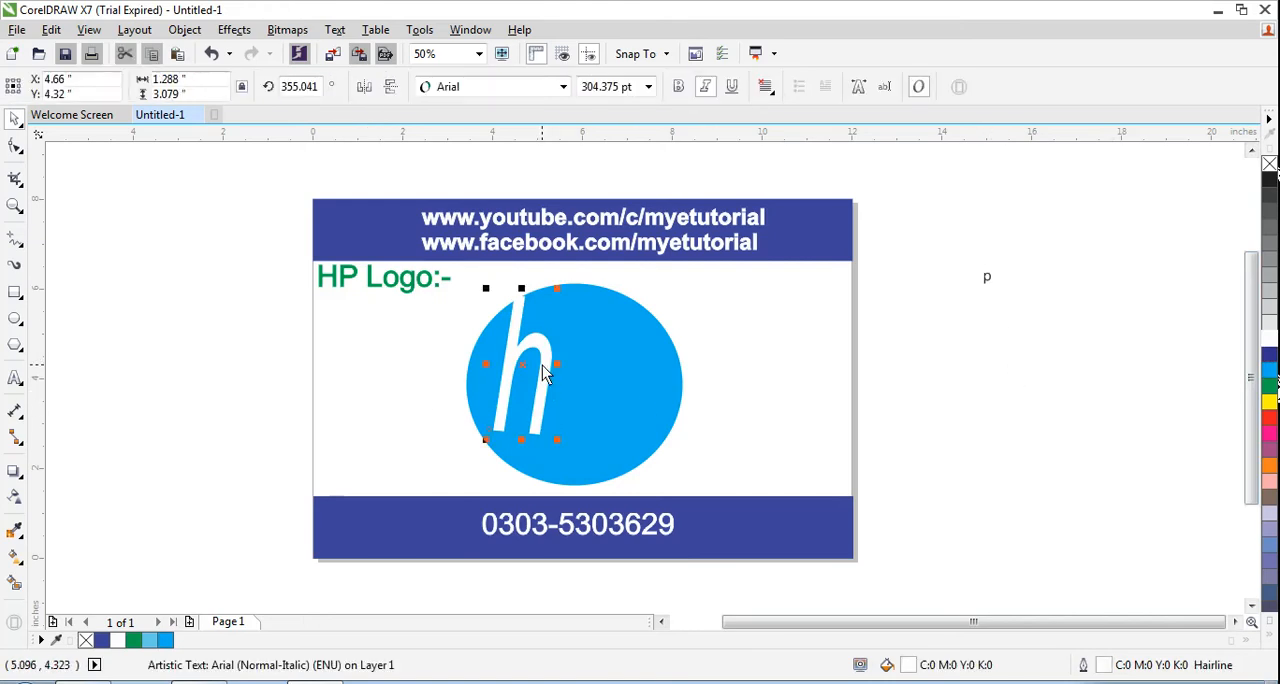
Step: Set the letter p beside the page to 304 pt
{"action": "left_click", "coordinate": [990, 283]}
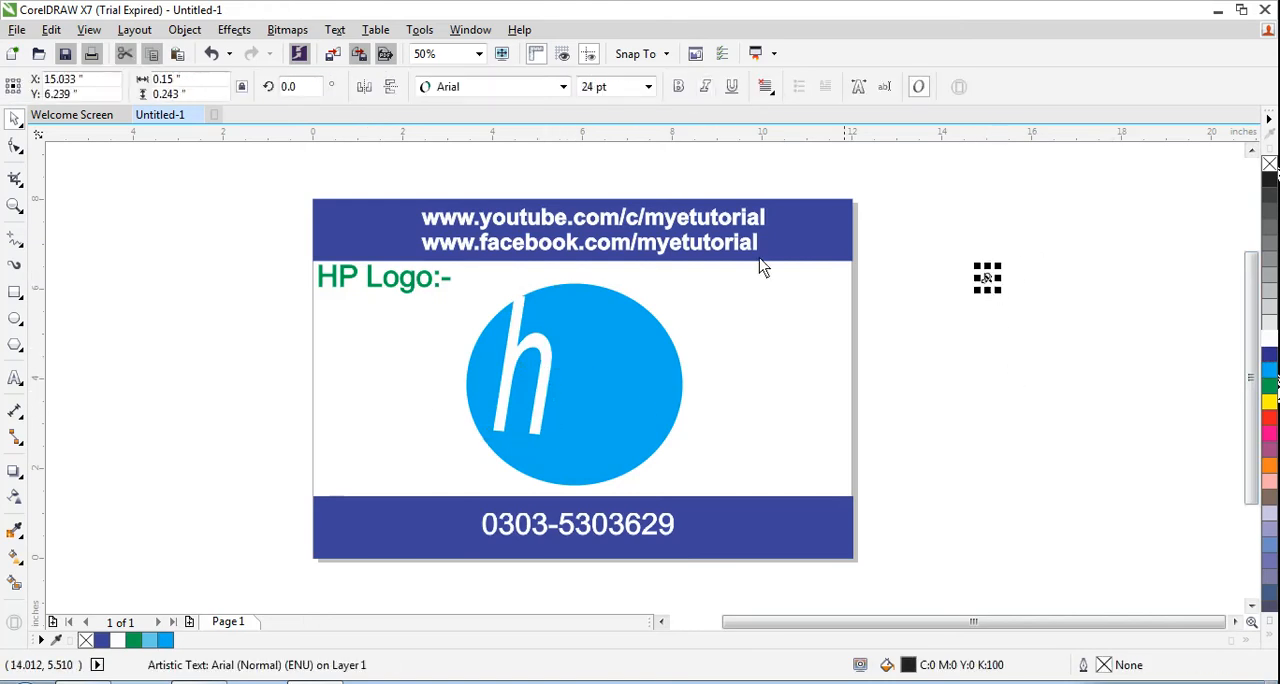
{"action": "left_click", "coordinate": [612, 87]}
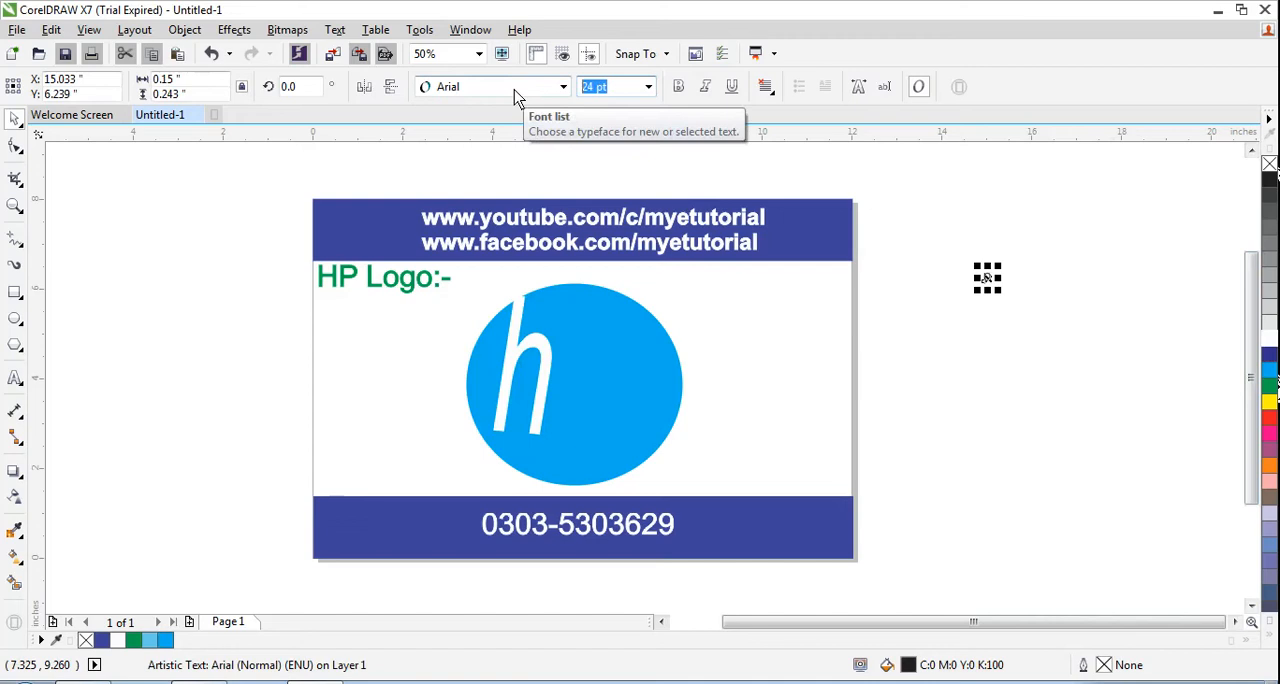
{"action": "type", "text": "304"}
{"action": "key", "text": "Return"}
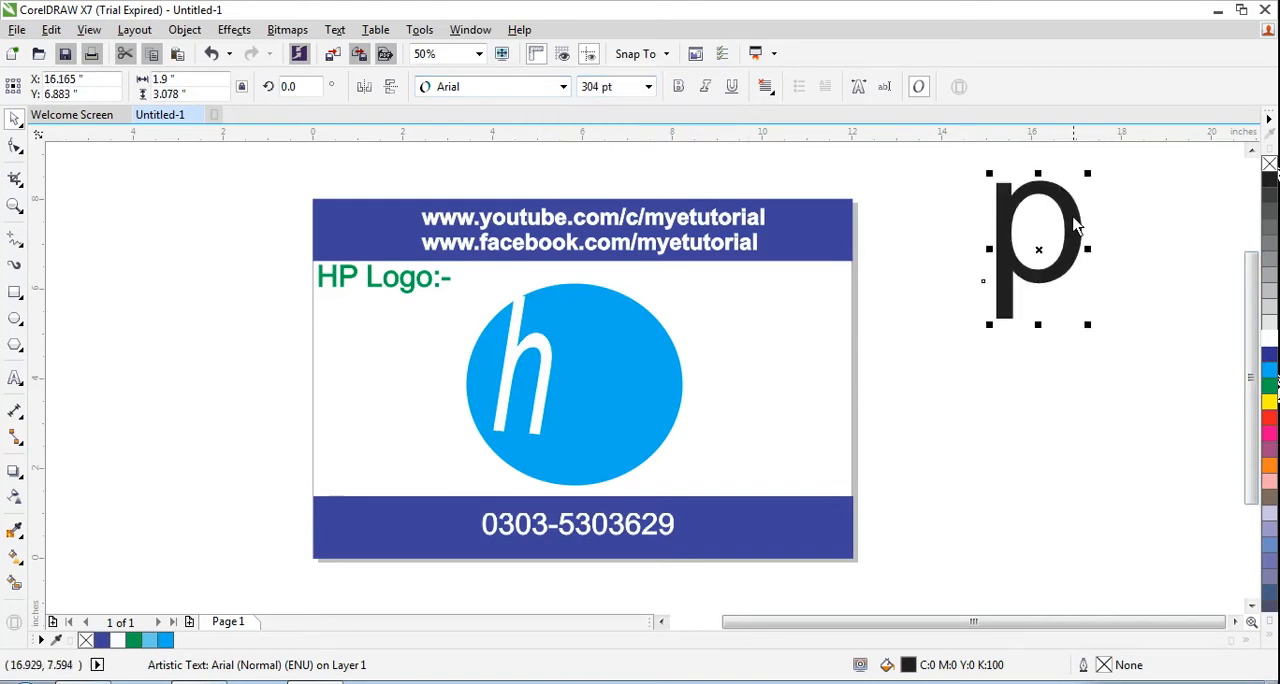
Step: Place the p on the circle's right half at about 1.21 by 2.56 inches and make its fill and outline white
{"action": "left_click_drag", "start_coordinate": [1070, 222], "coordinate": [657, 352]}
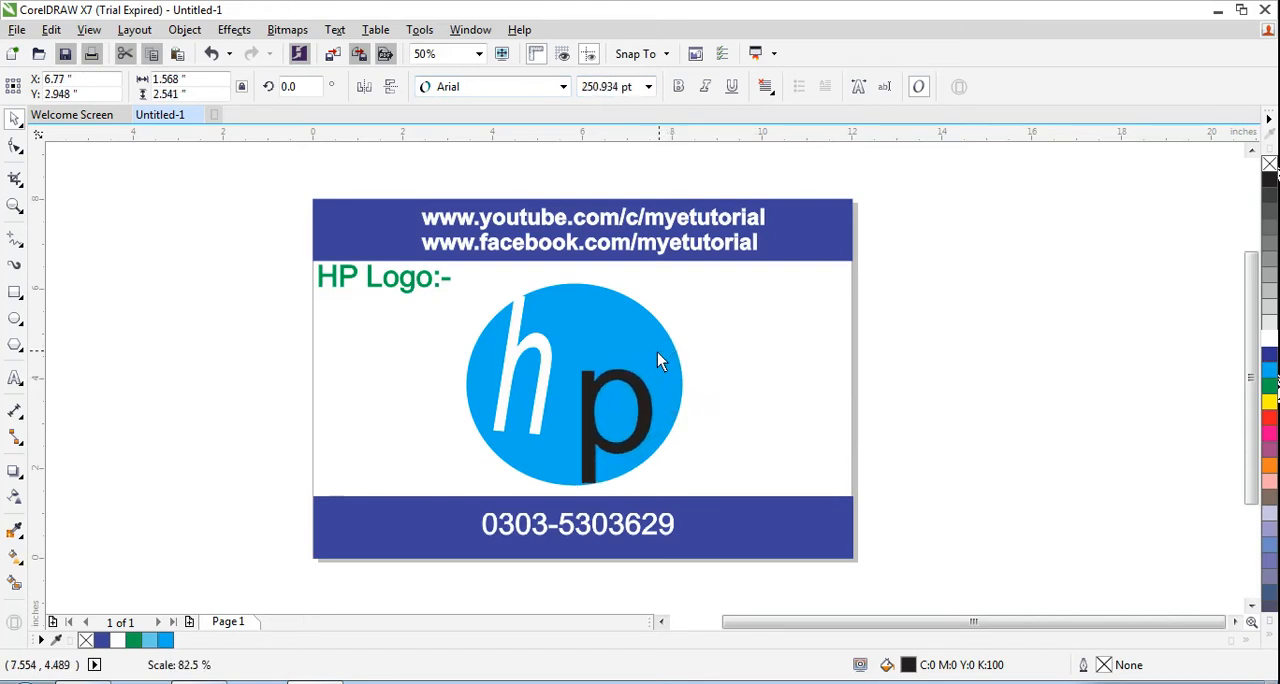
{"action": "left_click_drag", "start_coordinate": [656, 427], "coordinate": [649, 427]}
{"action": "mouse_move", "coordinate": [647, 375]}
{"action": "left_mouse_down"}
{"action": "mouse_move", "coordinate": [639, 400]}
{"action": "mouse_move", "coordinate": [628, 365]}
{"action": "left_mouse_up"}
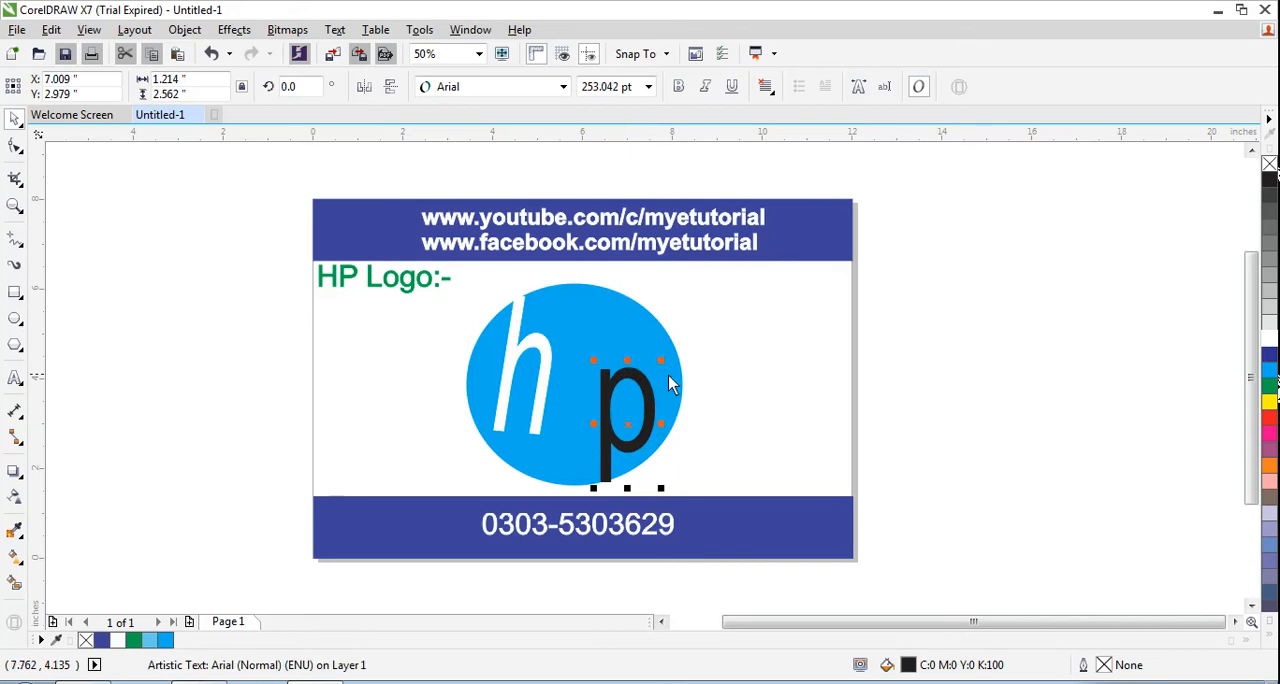
{"action": "left_click", "coordinate": [1269, 338]}
{"action": "left_click", "coordinate": [450, 326]}
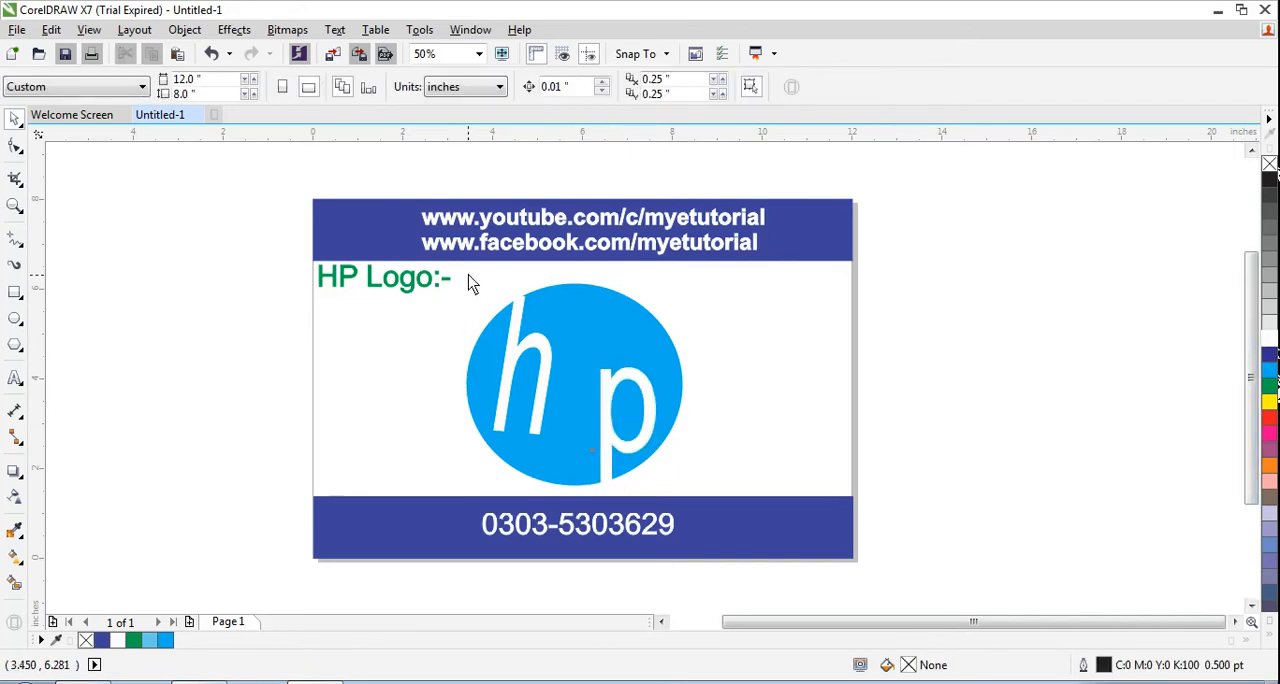
Step: Narrow the circle and both letters together to an overall width of about 4.19 inches
{"action": "left_click_drag", "start_coordinate": [528, 420], "coordinate": [688, 496]}
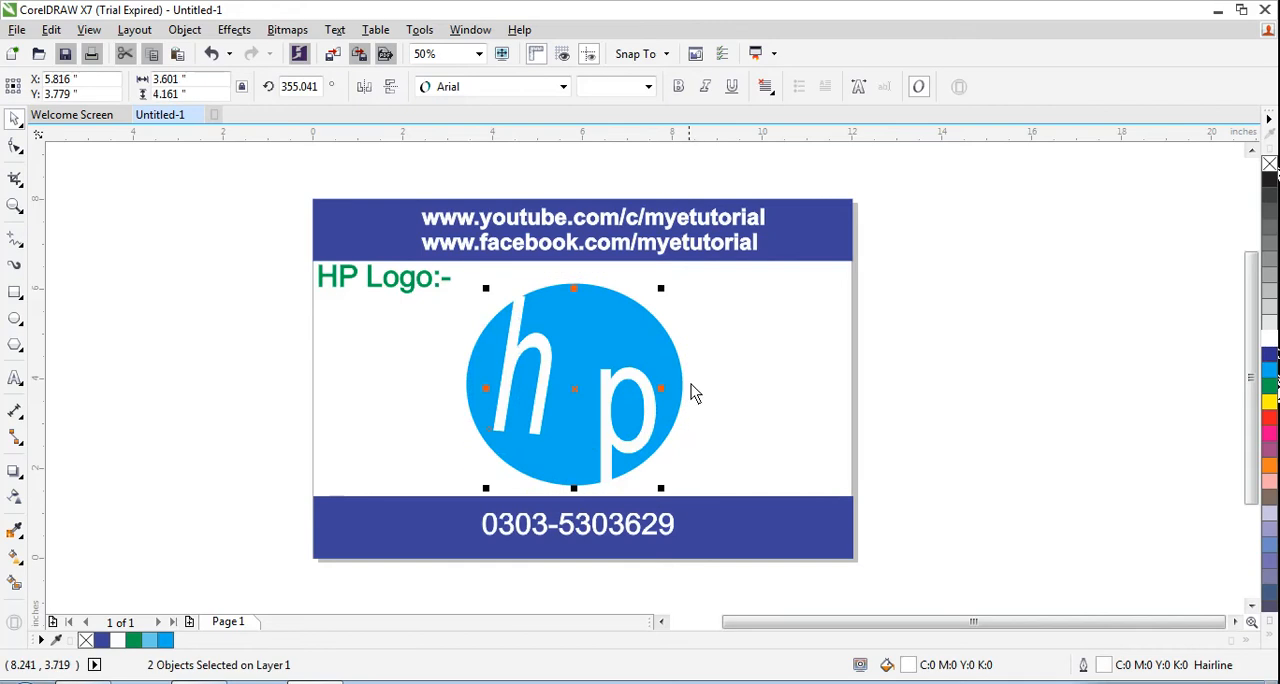
{"action": "left_click_drag", "start_coordinate": [455, 279], "coordinate": [711, 500]}
{"action": "left_click_drag", "start_coordinate": [693, 387], "coordinate": [666, 386]}
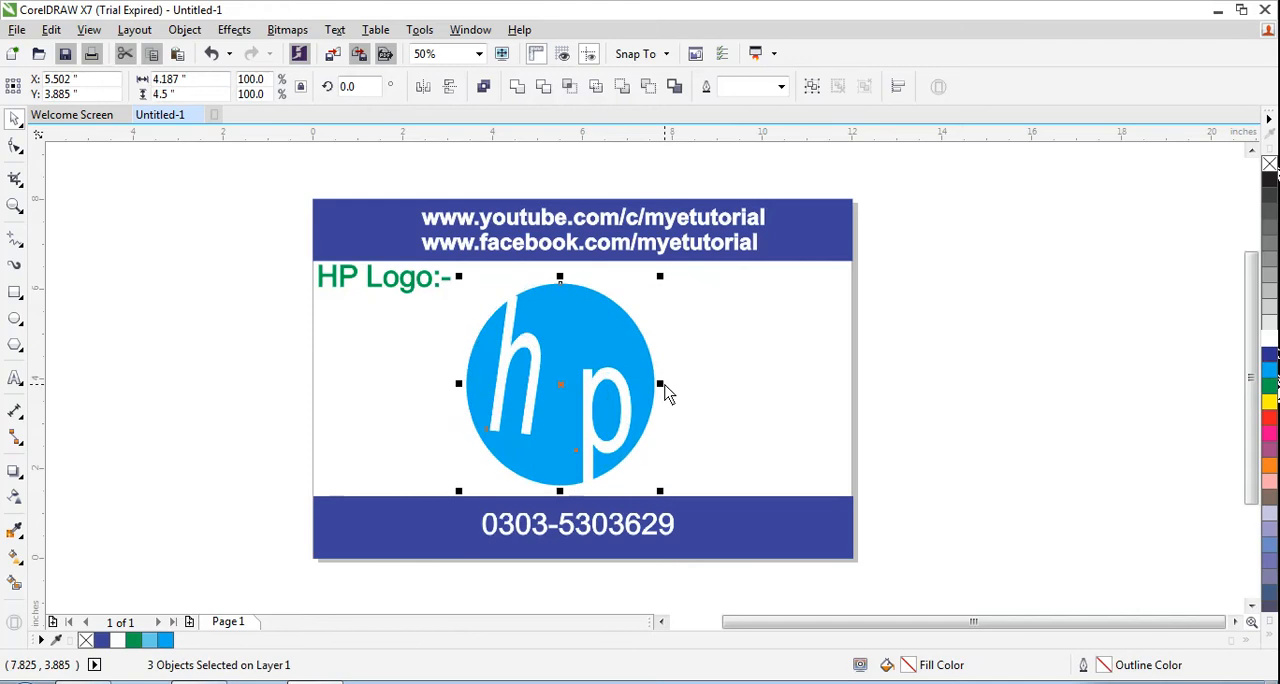
{"action": "left_click", "coordinate": [764, 384]}
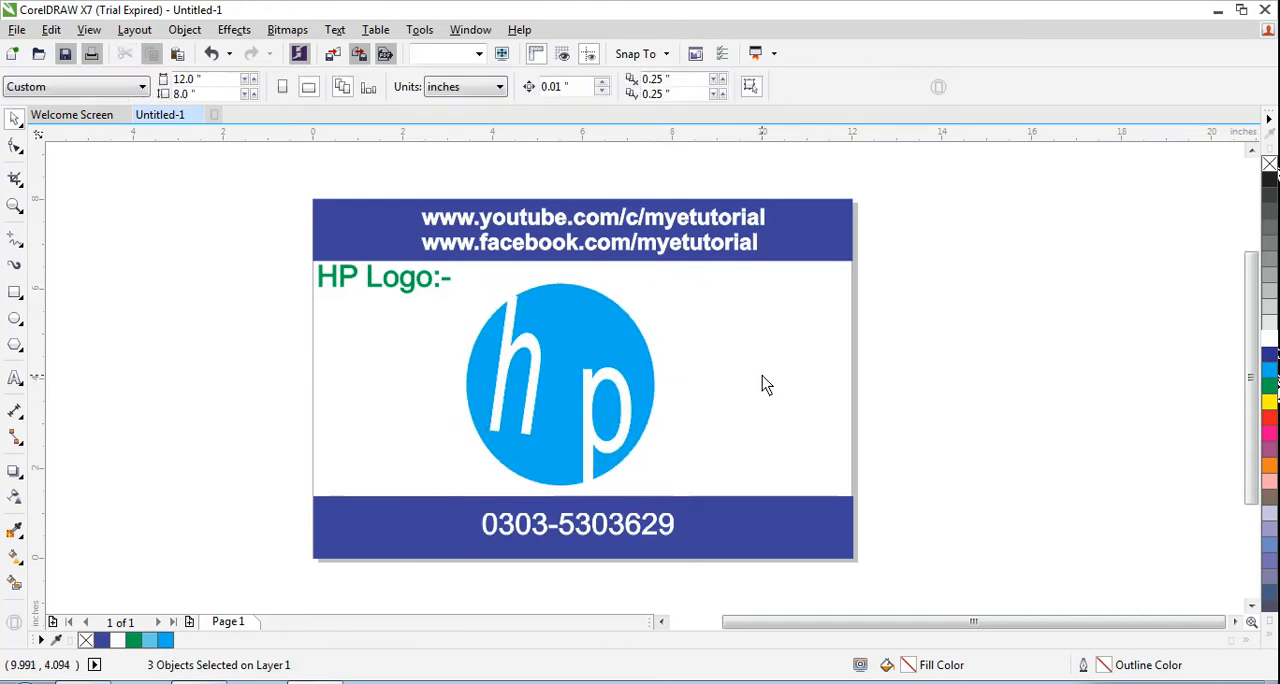
Step: Make the letter p italic and rotate it counterclockwise by about 2.1 degrees
{"action": "left_click", "coordinate": [602, 412]}
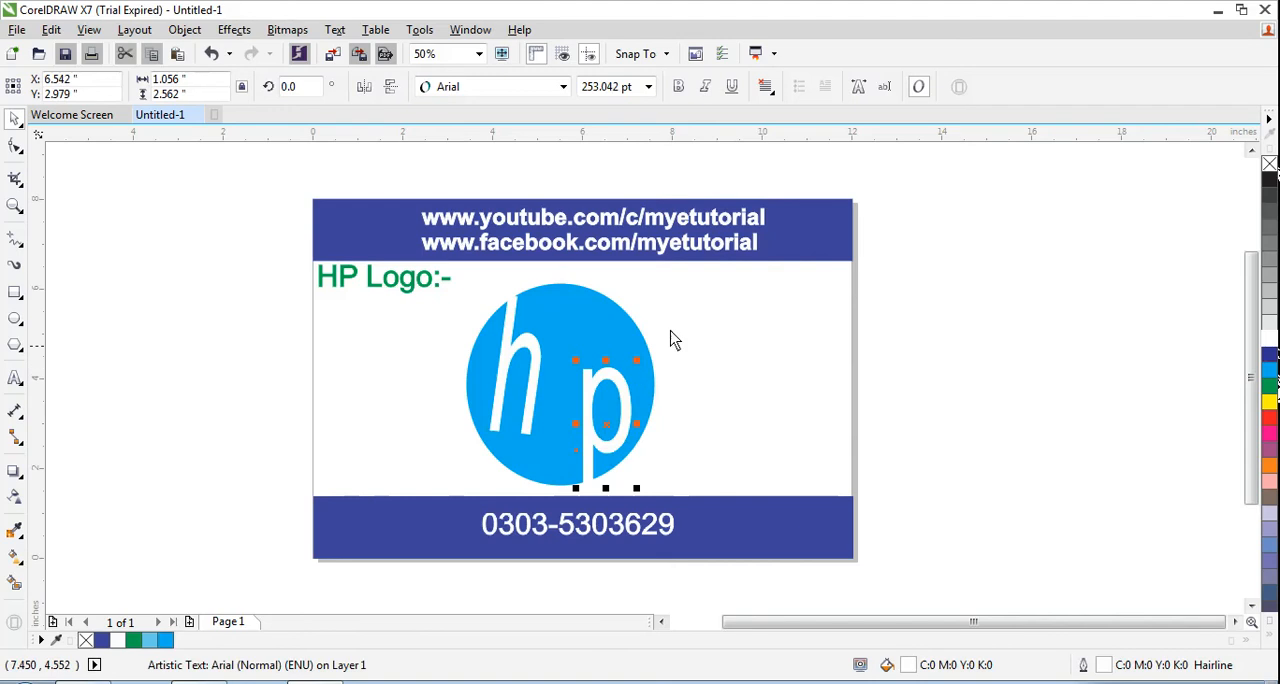
{"action": "left_click", "coordinate": [705, 87]}
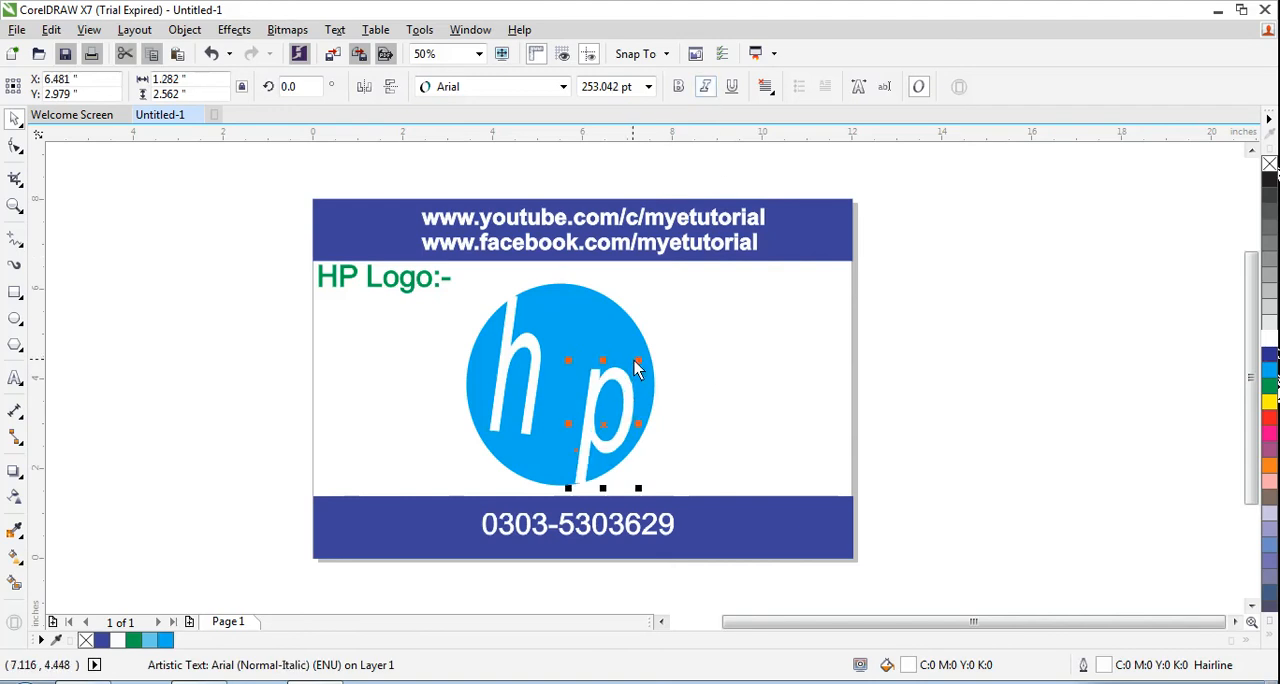
{"action": "left_click", "coordinate": [606, 429]}
{"action": "left_click_drag", "start_coordinate": [637, 357], "coordinate": [638, 362]}
{"action": "left_click", "coordinate": [734, 356]}
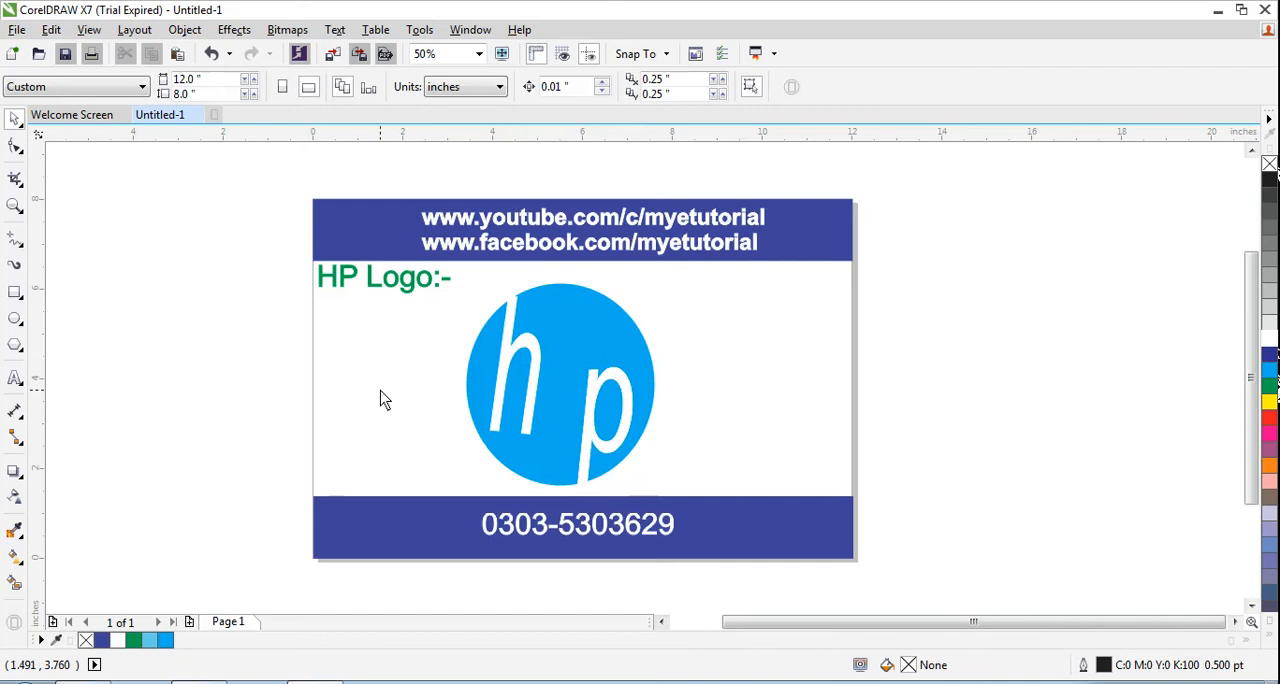
{"action": "left_click_drag", "start_coordinate": [536, 433], "coordinate": [666, 491]}
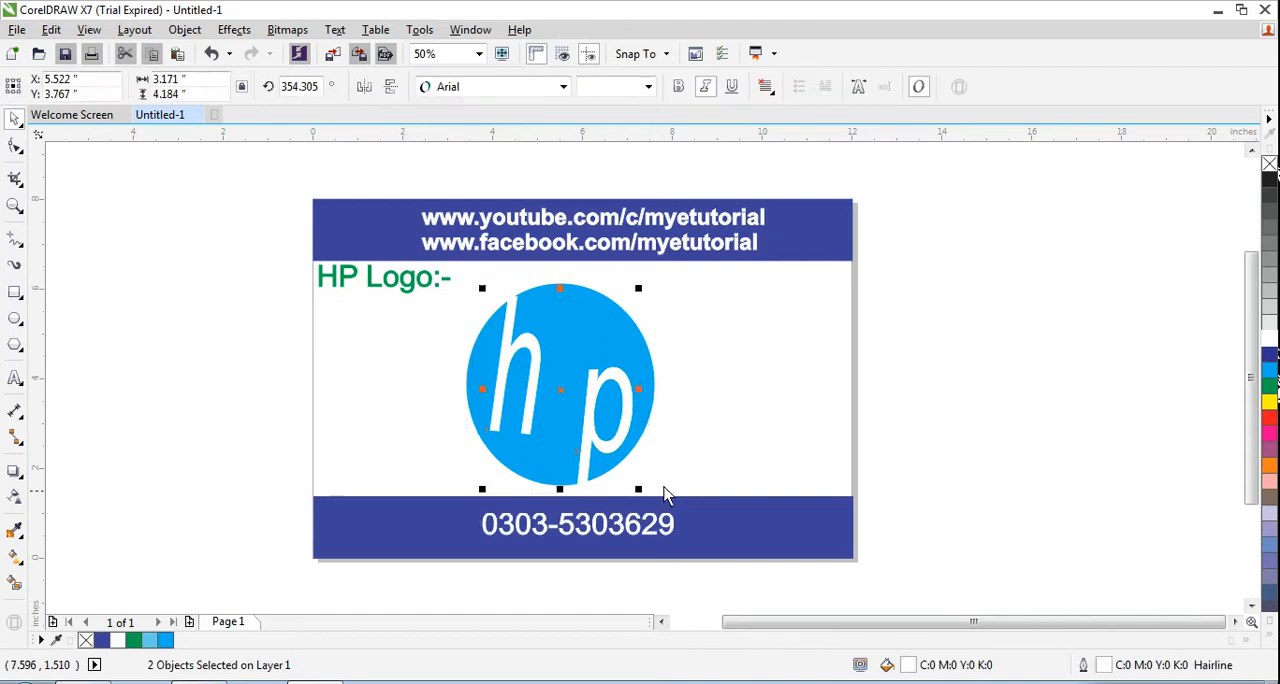
{"action": "left_click", "coordinate": [744, 381]}
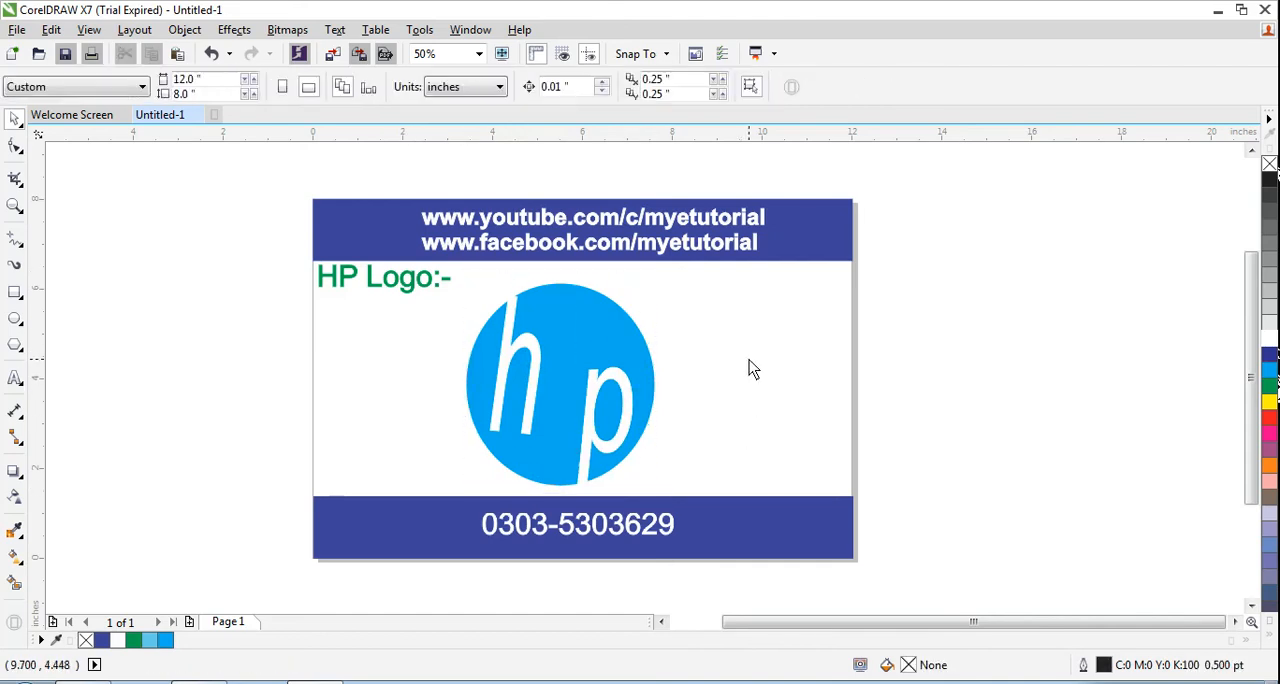
Step: Stretch the letter p upward and toward the h to about 2.04 inches wide and 3.11 inches tall
{"action": "left_click", "coordinate": [607, 382]}
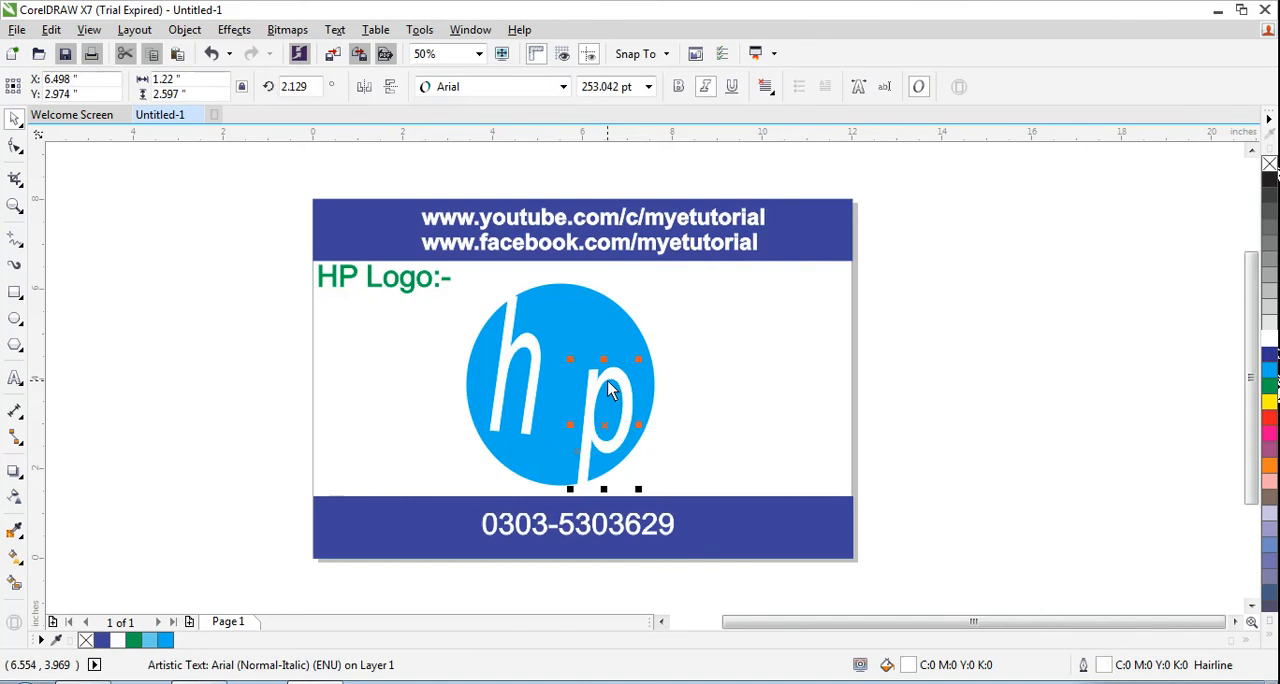
{"action": "left_click_drag", "start_coordinate": [607, 381], "coordinate": [612, 392]}
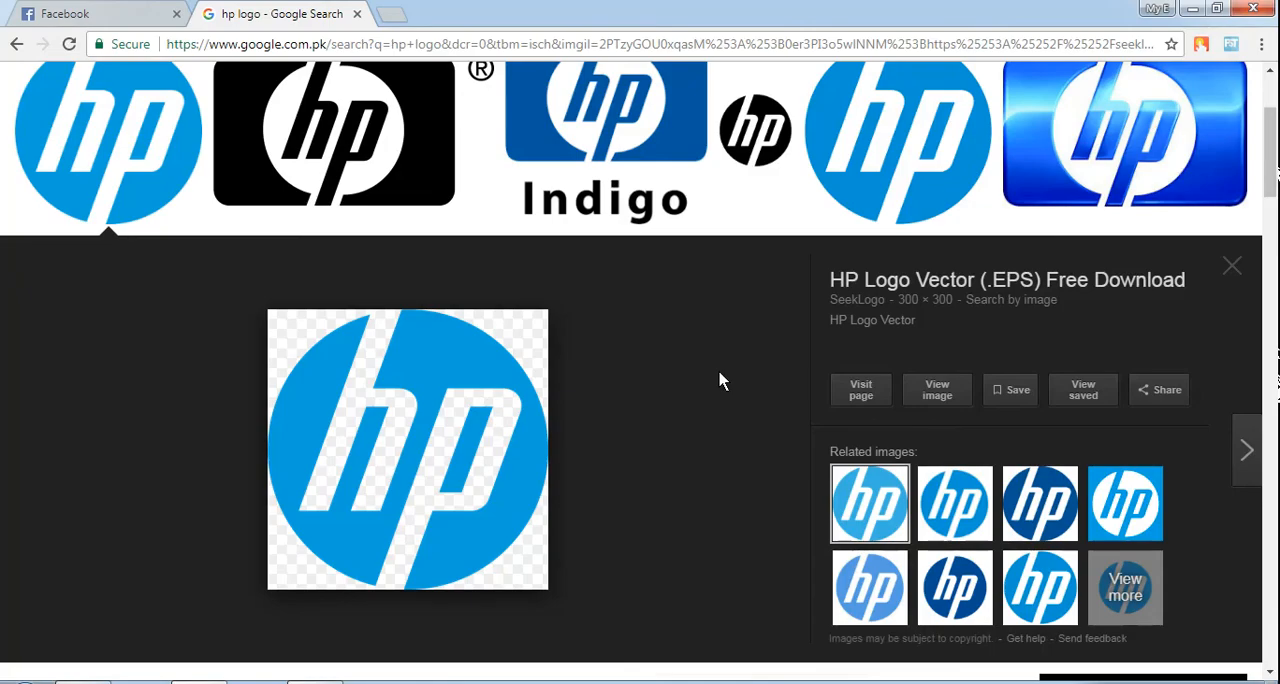
{"action": "key", "text": "alt+Tab"}
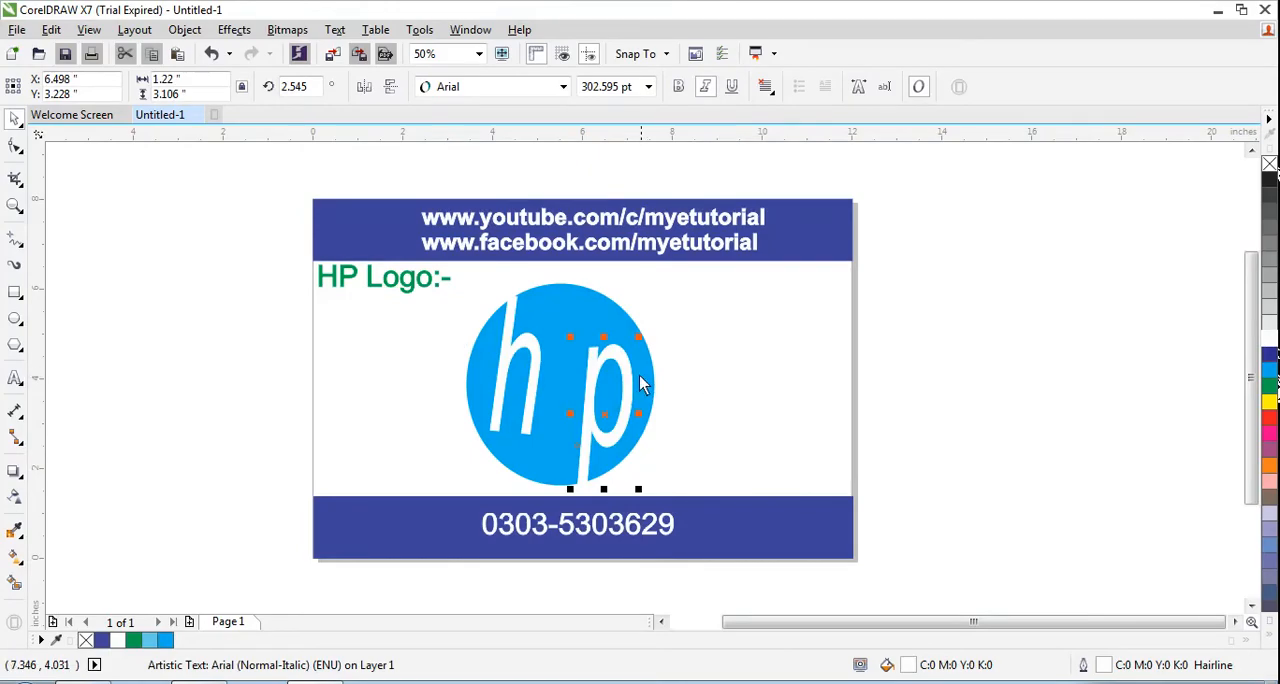
{"action": "key", "text": "alt+Tab"}
{"action": "key", "text": "alt+Tab"}
{"action": "key", "text": "alt+Tab"}
{"action": "key", "text": "alt+Tab"}
{"action": "left_click_drag", "start_coordinate": [558, 414], "coordinate": [544, 411]}
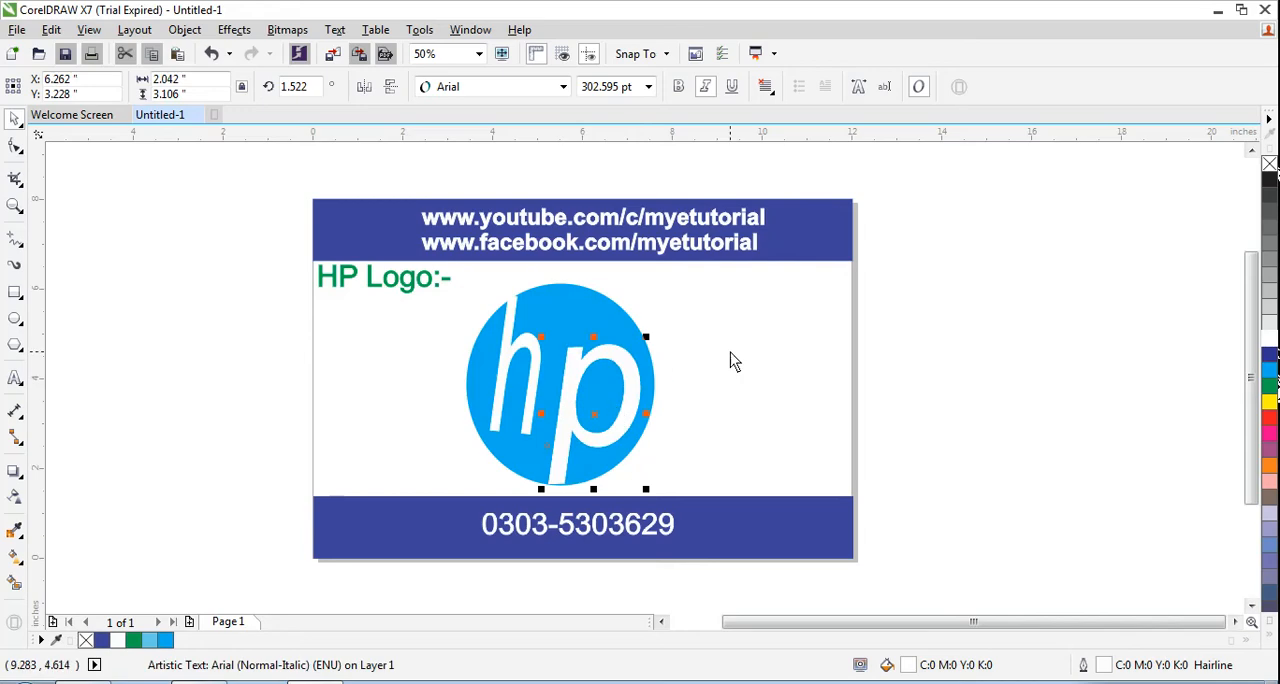
{"action": "key", "text": "alt+Tab"}
{"action": "key", "text": "alt+Tab"}
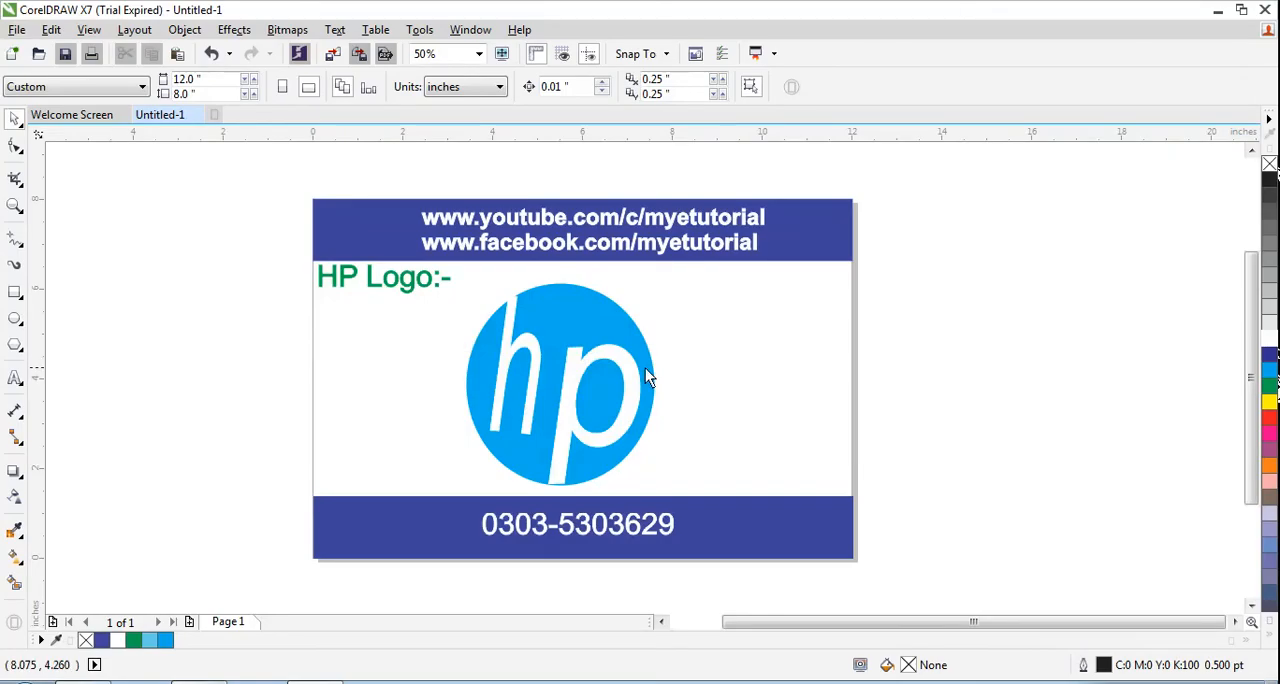
Step: Widen the letter h to about 1.41 inches and place it slightly higher, close beside the p
{"action": "left_click", "coordinate": [585, 360]}
{"action": "left_click", "coordinate": [546, 370]}
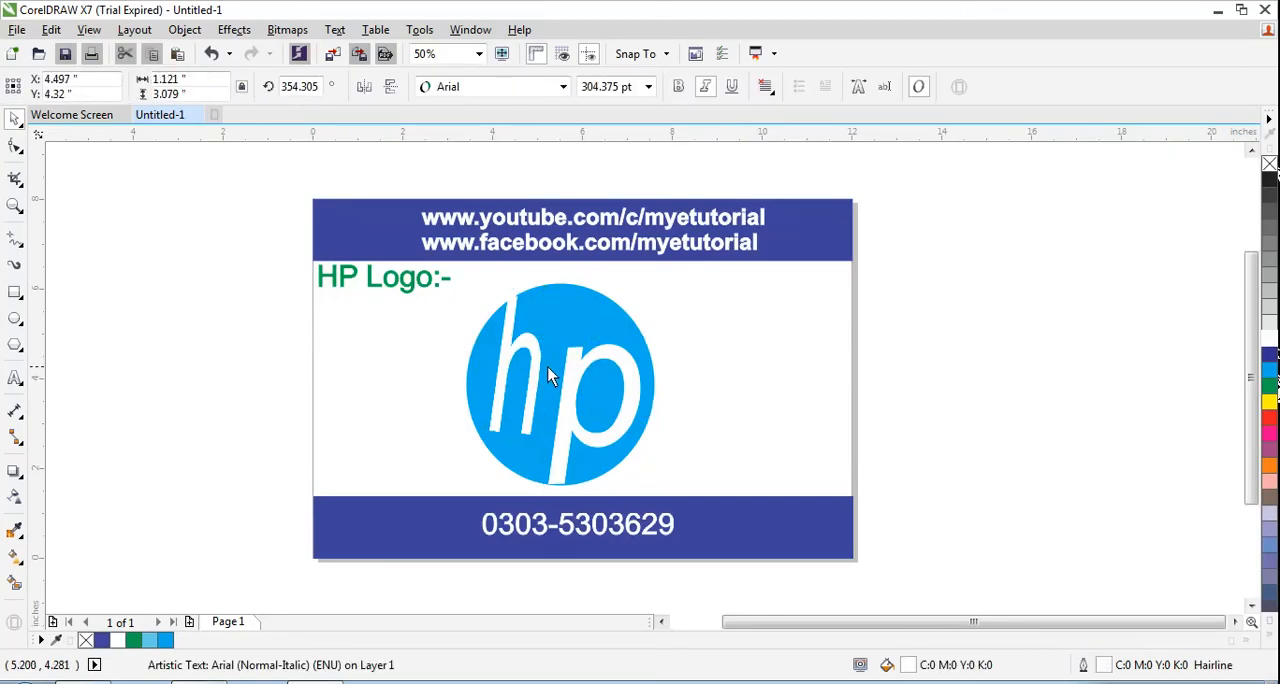
{"action": "left_click_drag", "start_coordinate": [548, 367], "coordinate": [527, 344]}
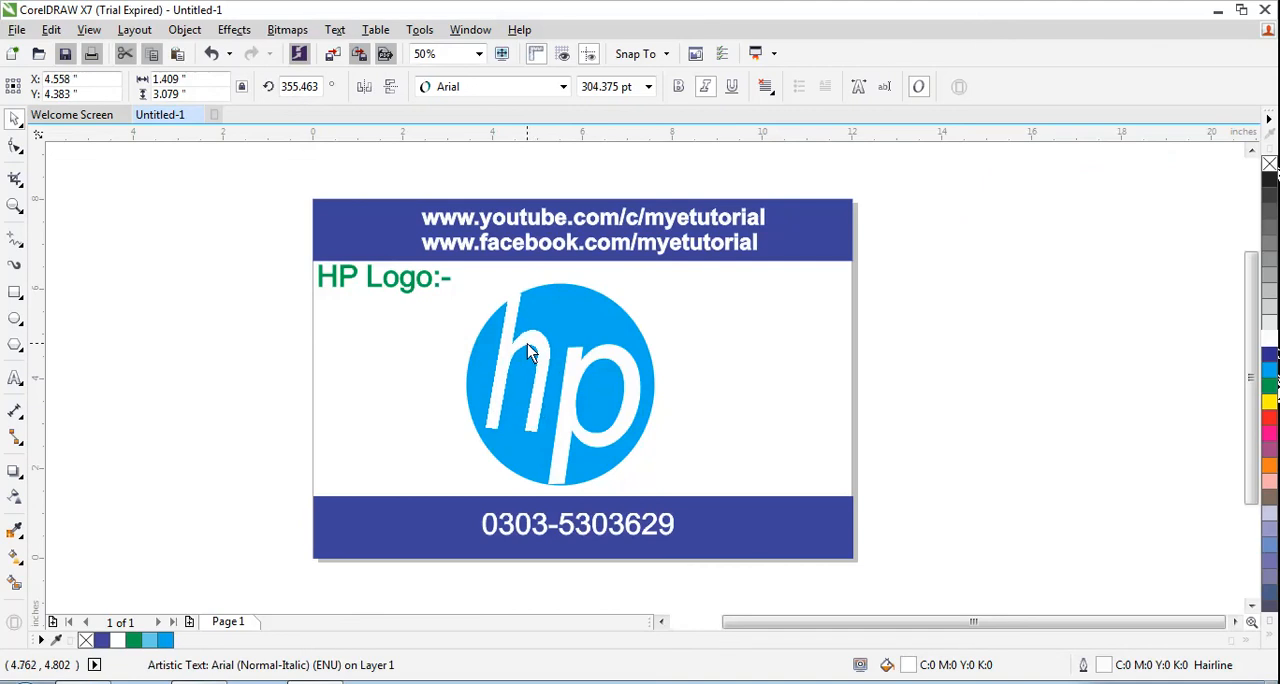
{"action": "left_click", "coordinate": [731, 367]}
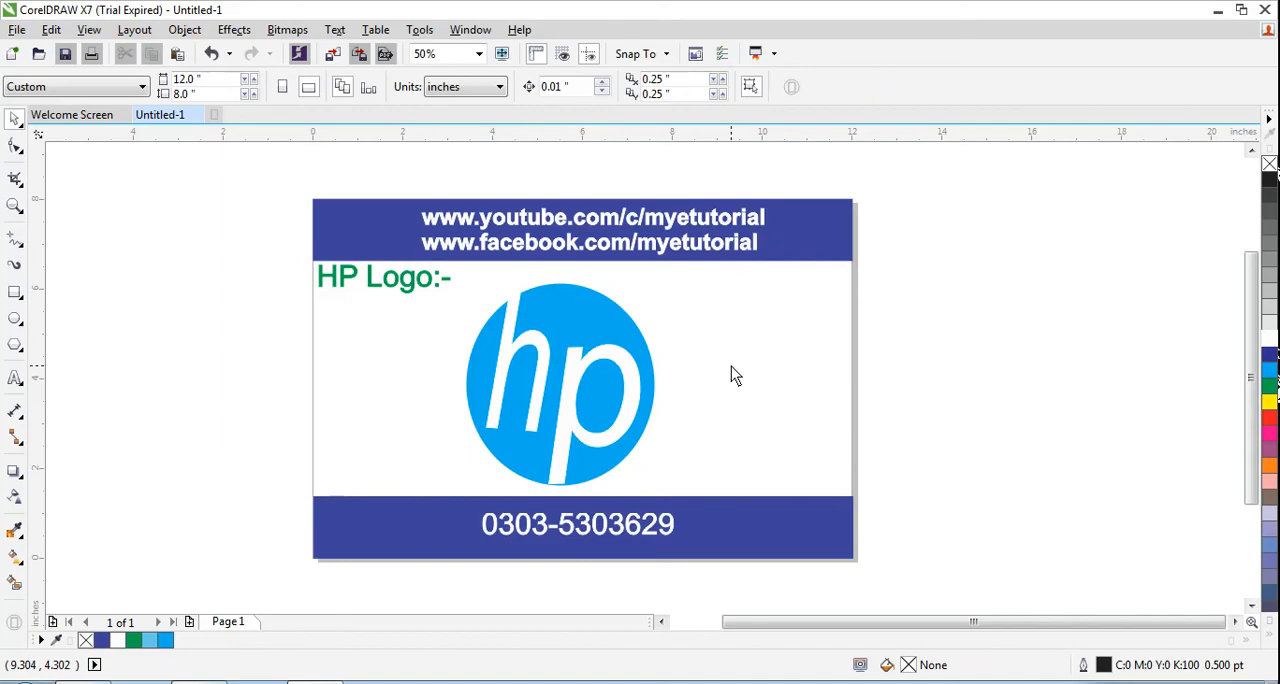
{"action": "key", "text": "alt+Tab"}
{"action": "key", "text": "alt+Tab"}
{"action": "left_click_drag", "start_coordinate": [467, 277], "coordinate": [655, 498]}
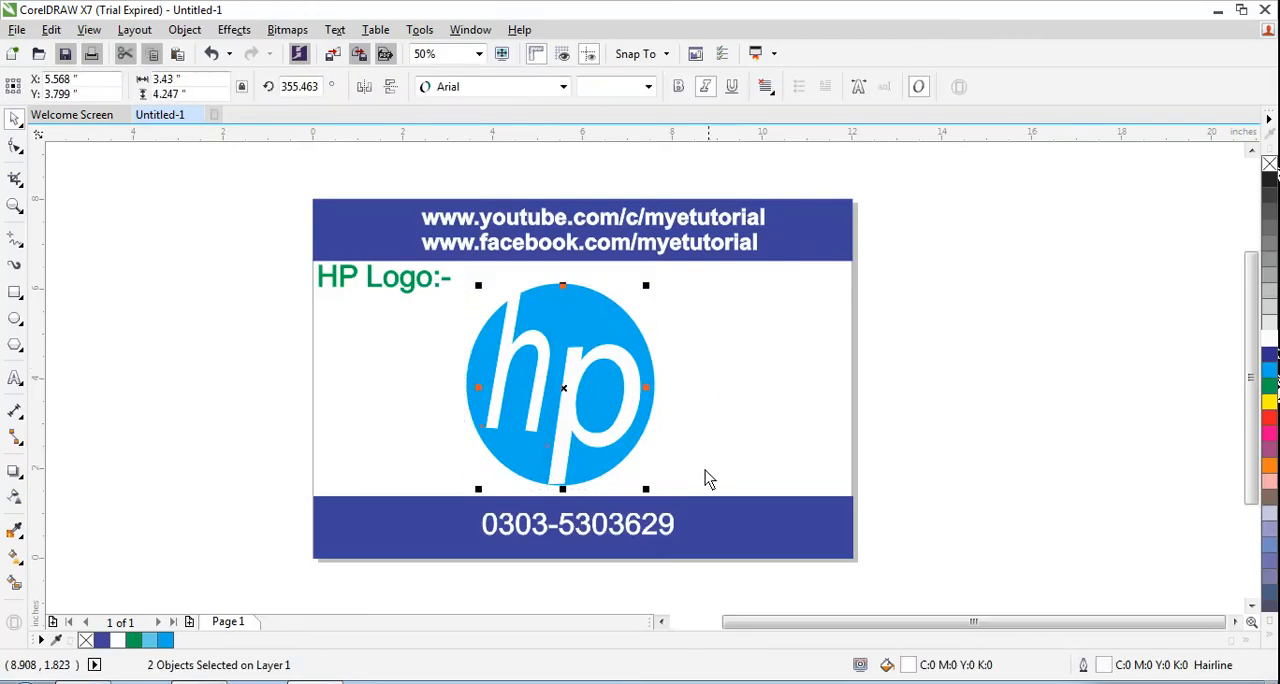
{"action": "left_click", "coordinate": [717, 457]}
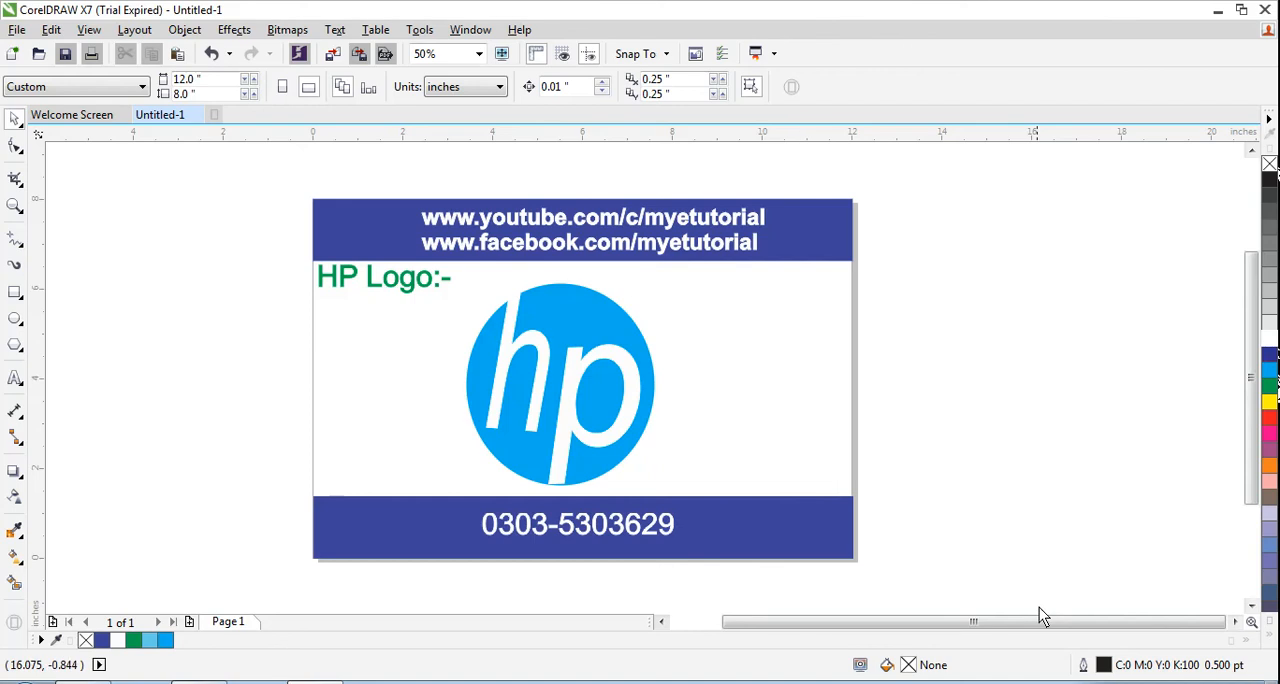
{"action": "left_click", "coordinate": [1114, 683]}
{"action": "right_click", "coordinate": [1084, 604]}
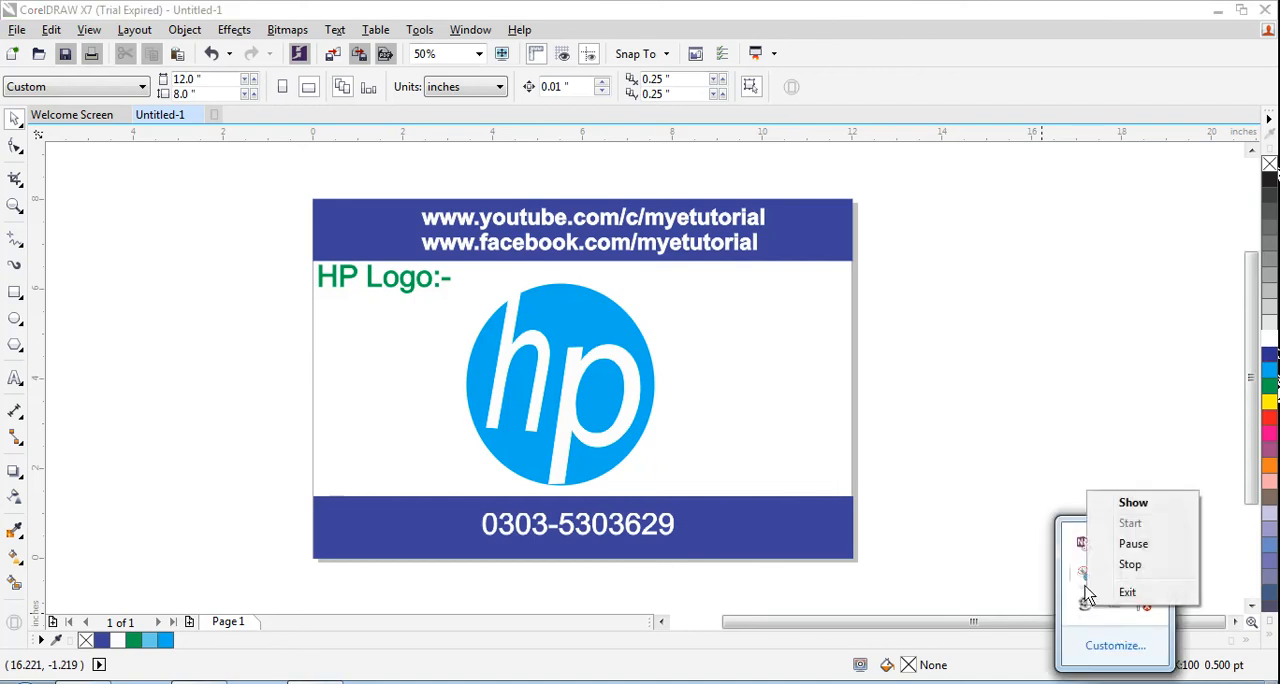